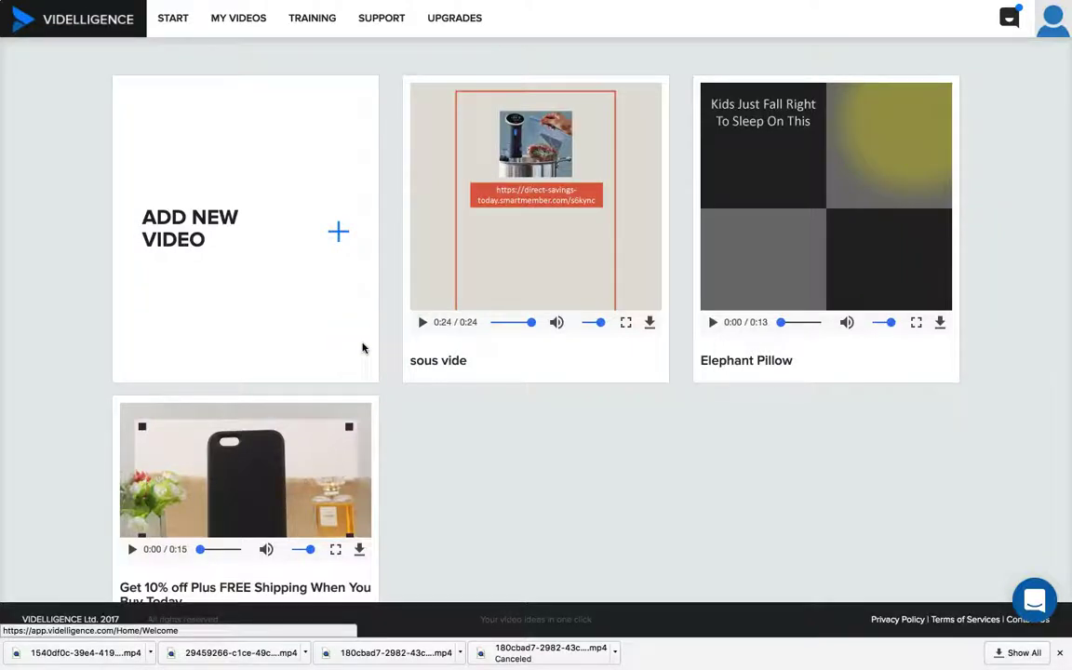
Back out of the new-video flow to the Videlligence home page, then switch to the Mac desktop
left_click(347, 318)
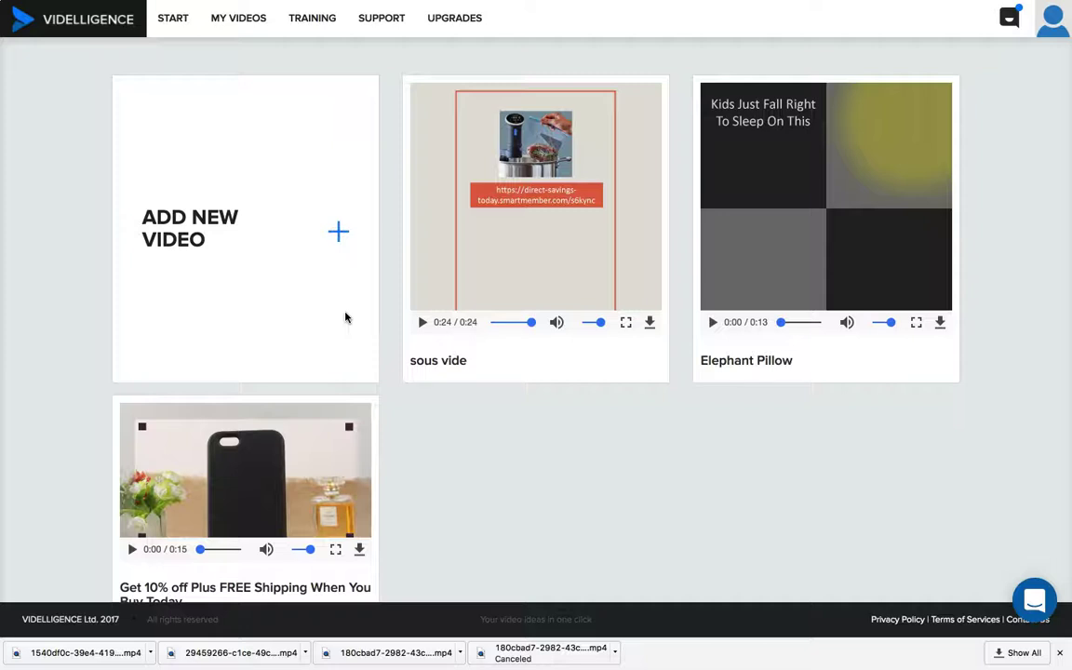
left_click(311, 238)
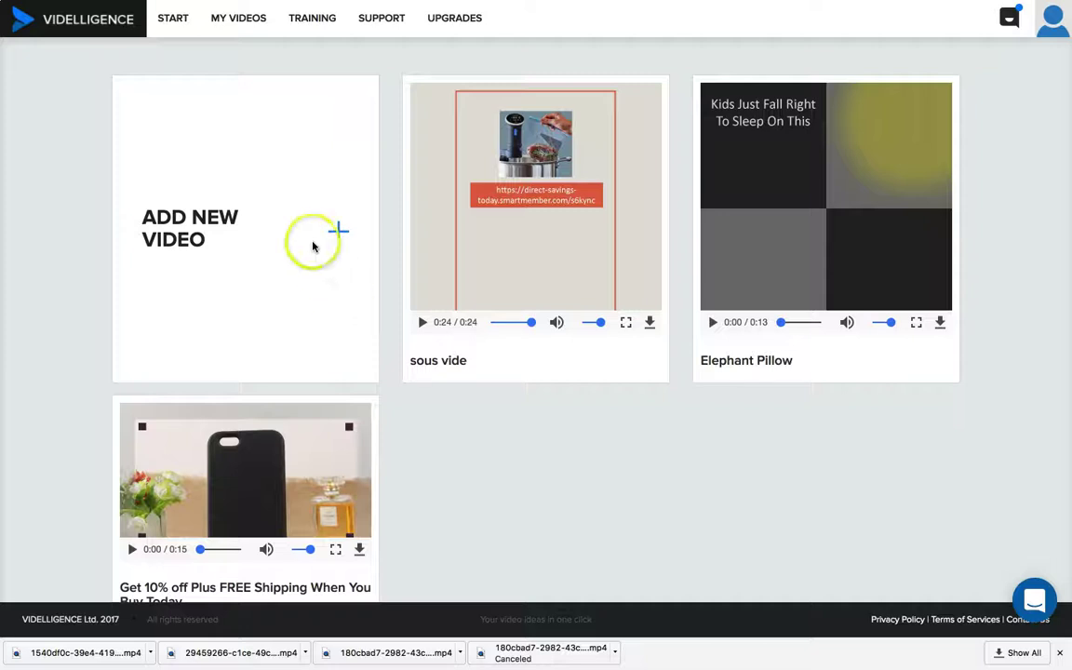
left_click(85, 25)
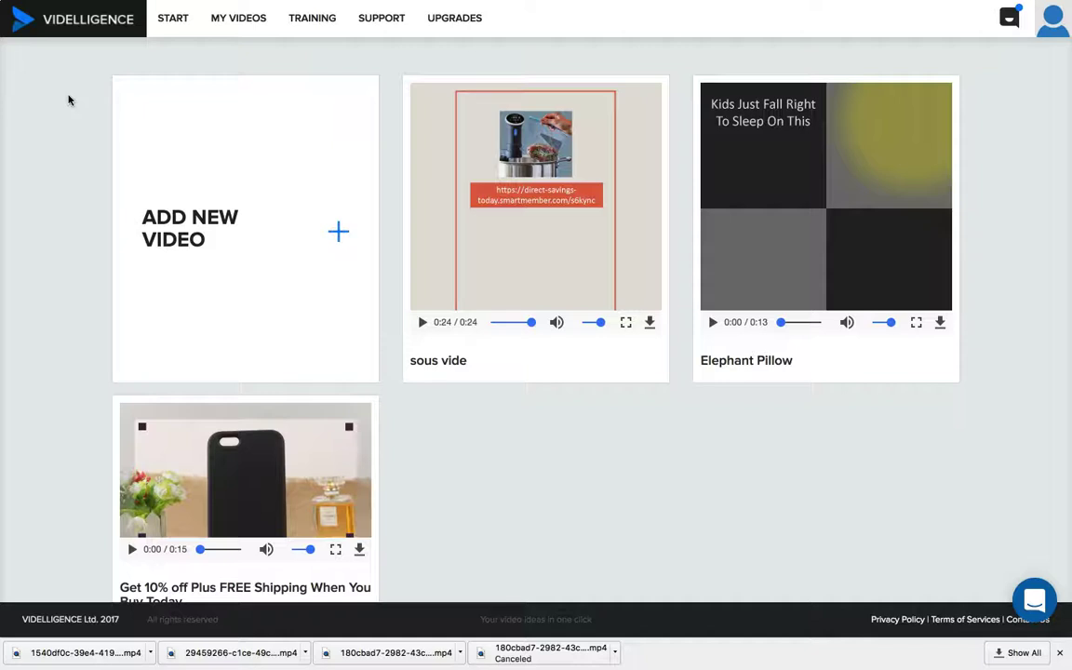
key("ctrl+Left")
Launch Final Cut Pro from the Dock and bring its project window into focus
mouse_move(3, 214)
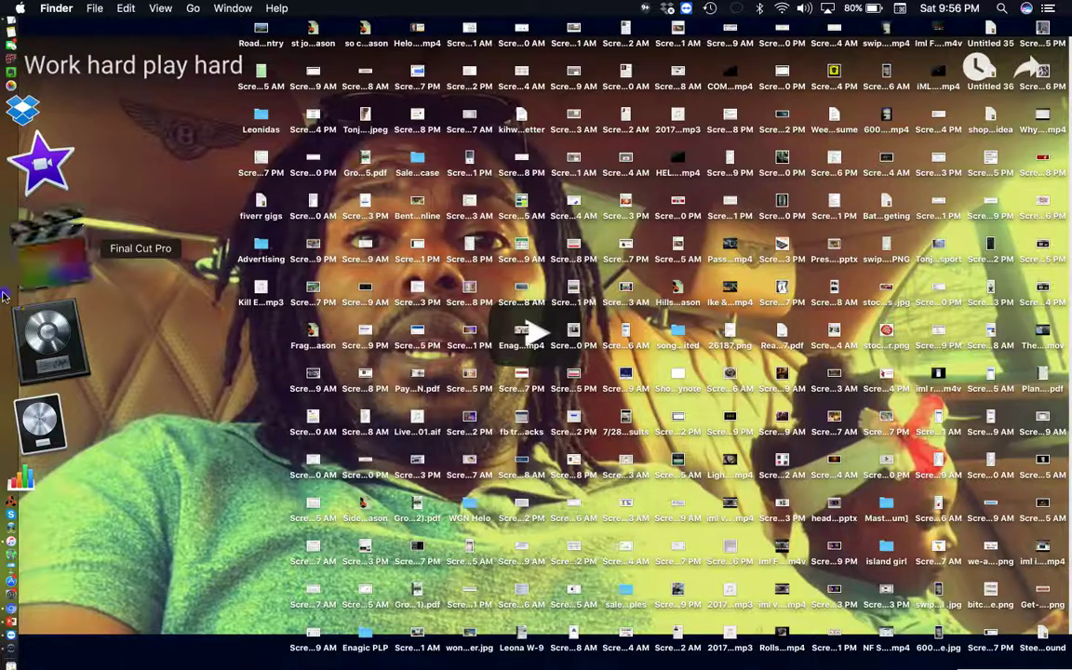
left_click(3, 295)
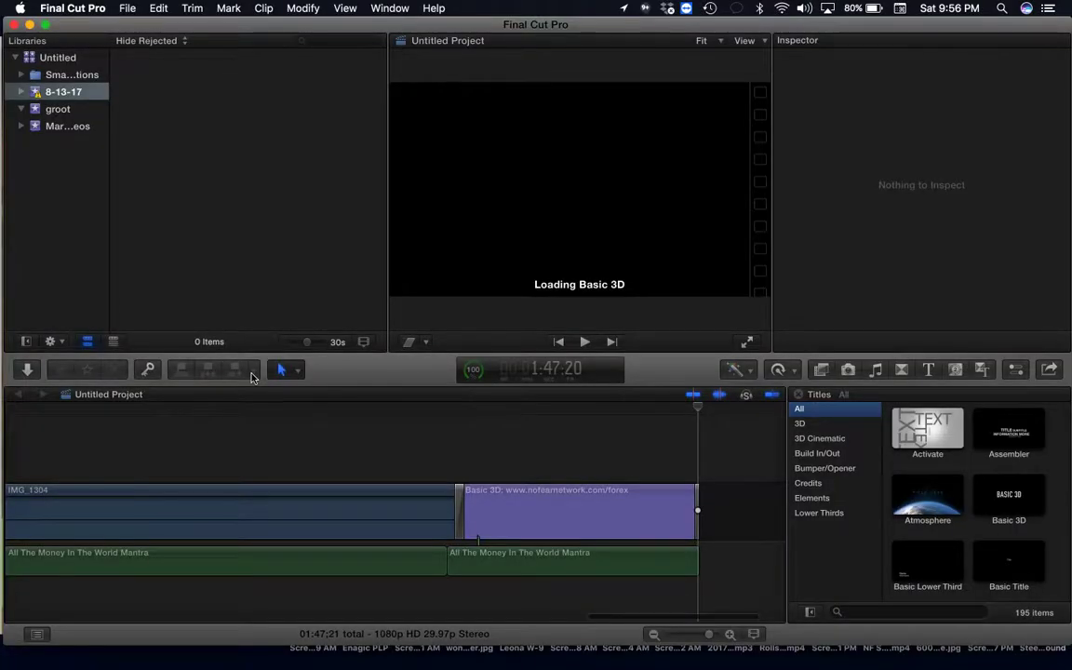
left_click(262, 363)
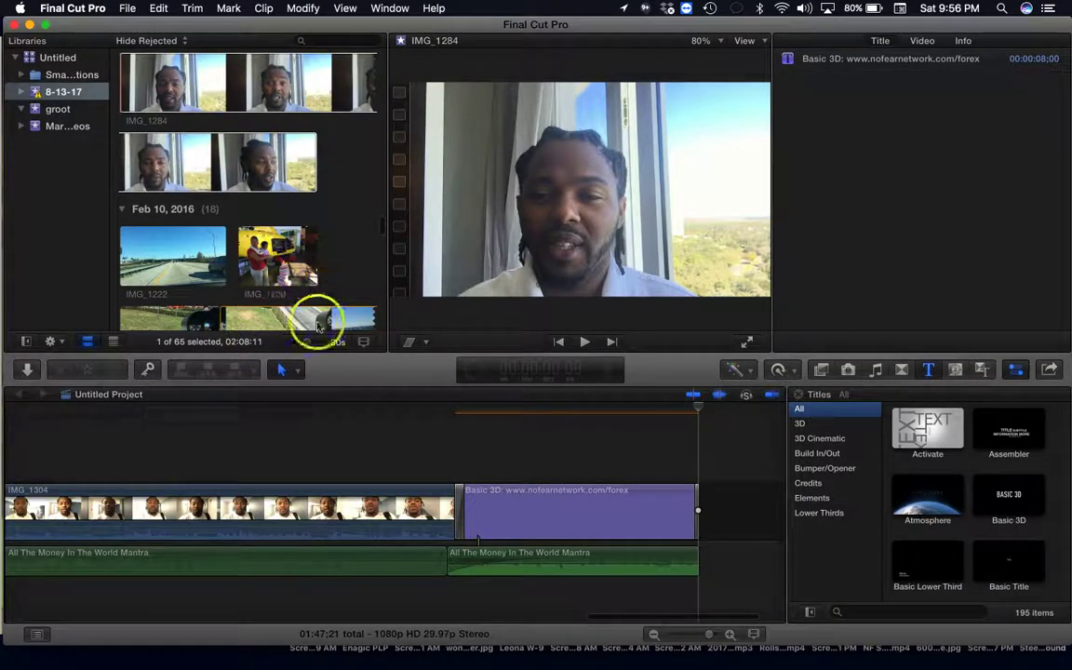
Move the timeline playhead later, then back to about 1:25, and return to Videlligence's My Videos
left_click(303, 456)
key("ctrl+Right")
key("ctrl+Left")
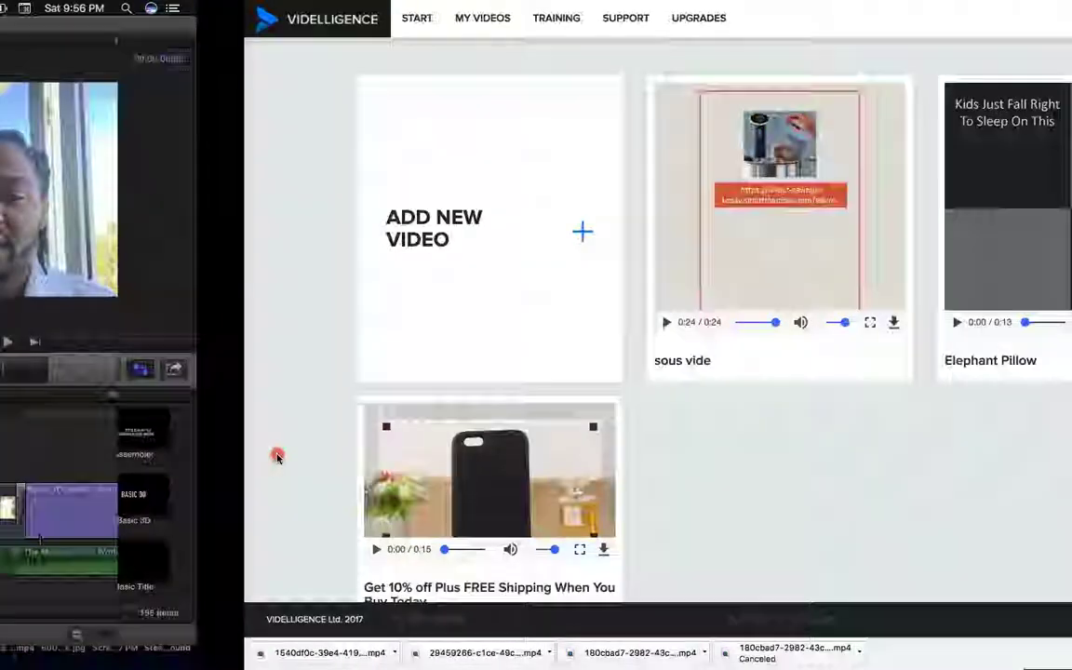
left_click(270, 437)
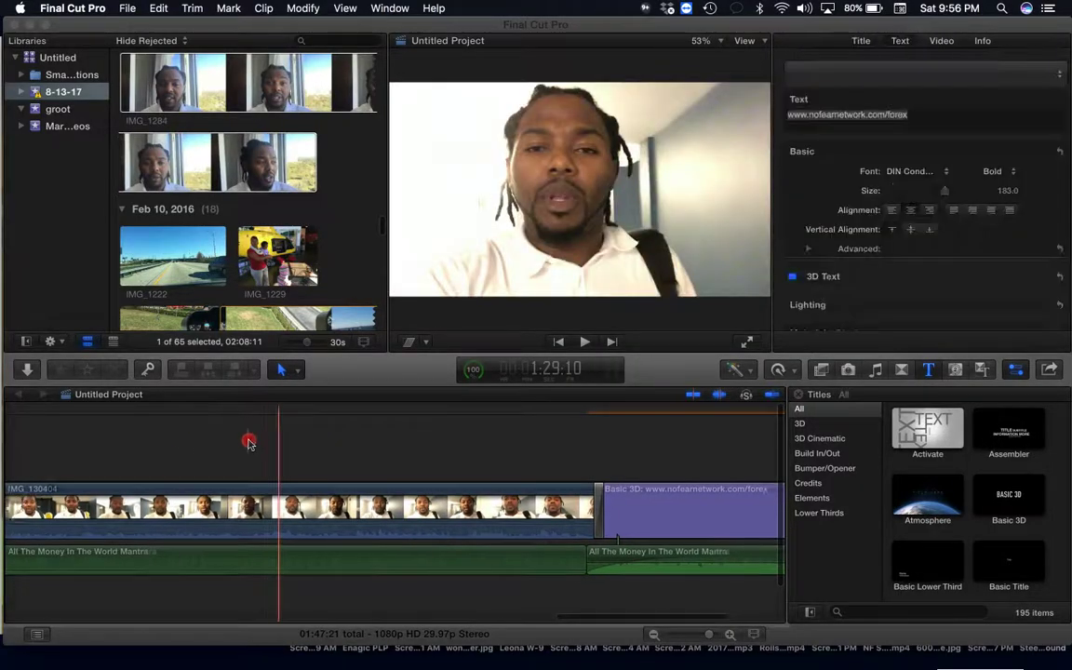
left_click(160, 452)
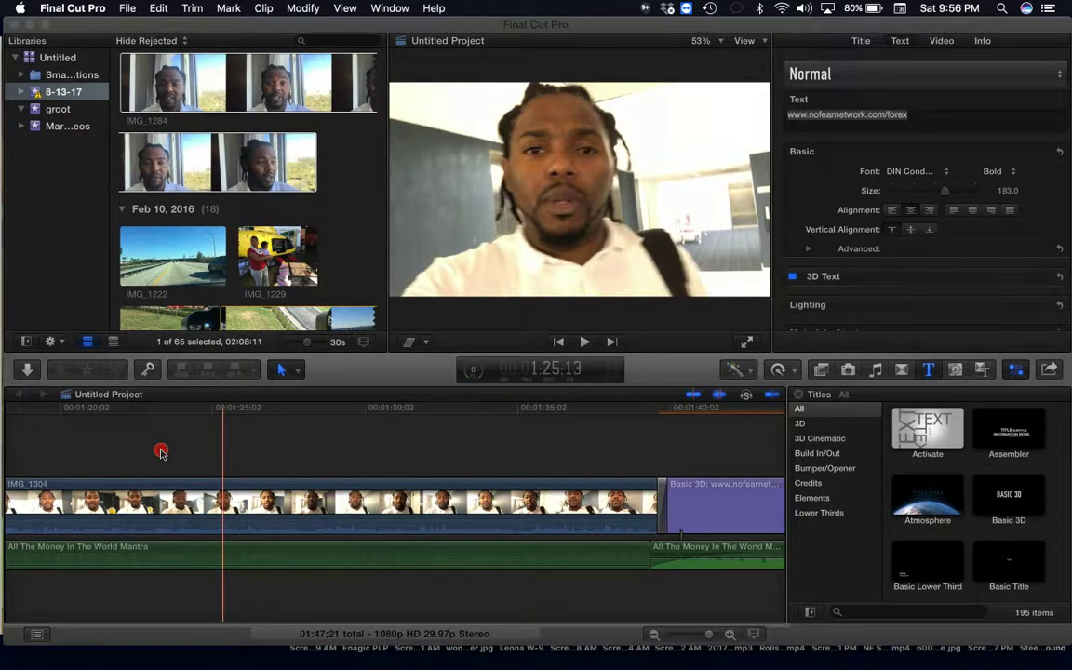
scroll(161, 452, "right", 3)
key("ctrl+Right")
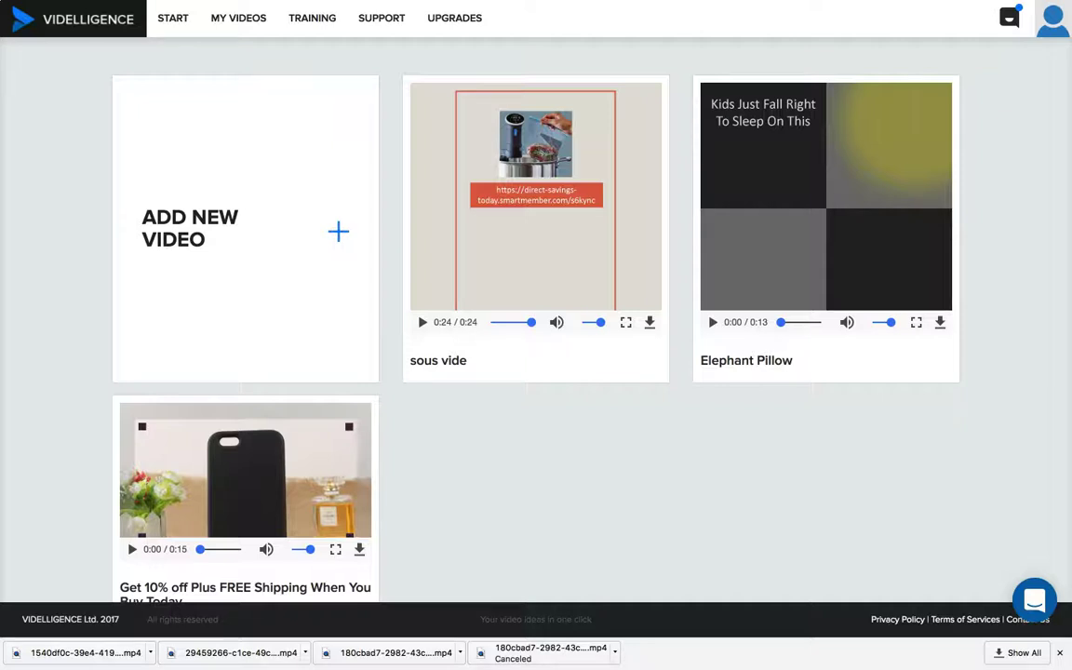
Activate the Chrome window and open a new blank browser tab
mouse_move(536, 2)
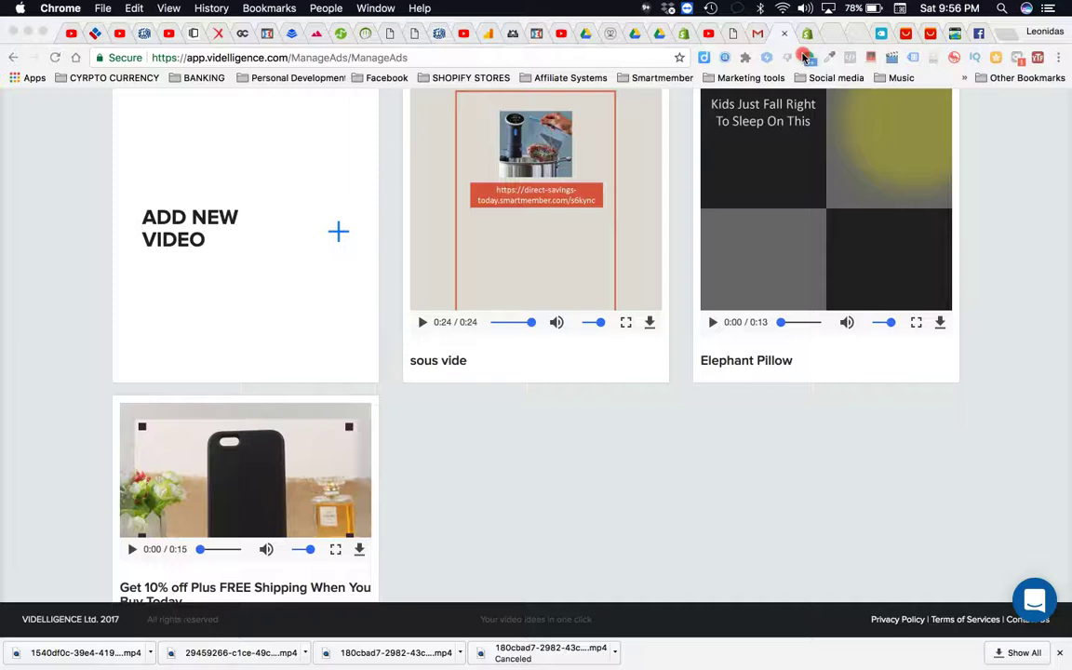
left_click(806, 57)
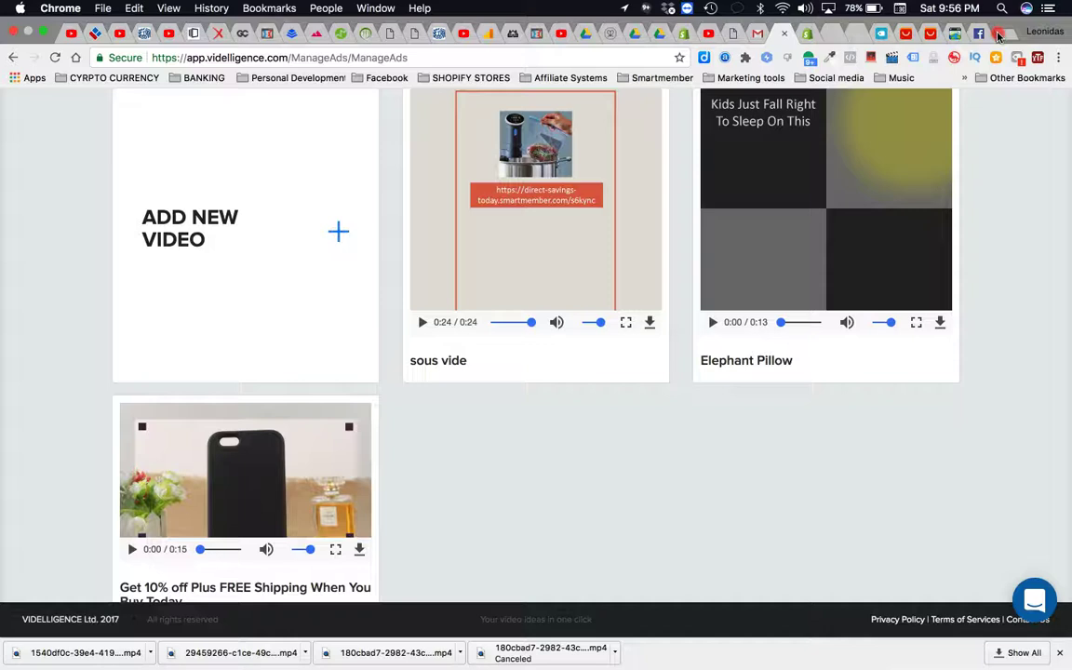
key("super+t")
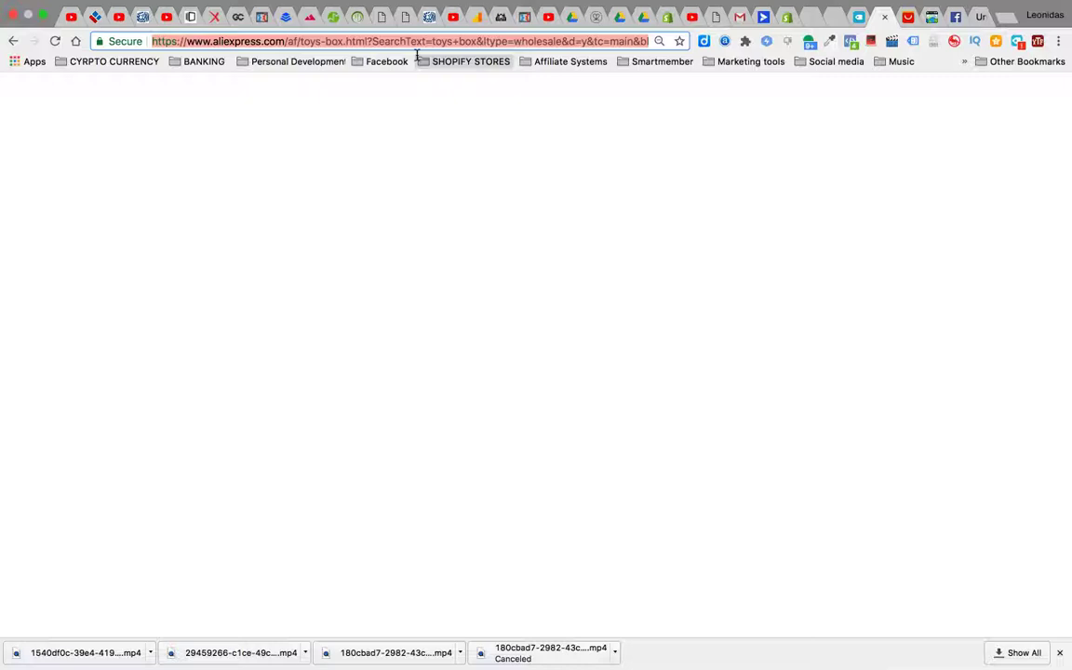
Load aliexpress.com and go to its Mother & Kids category page
type("aliexpres")
key("Return")
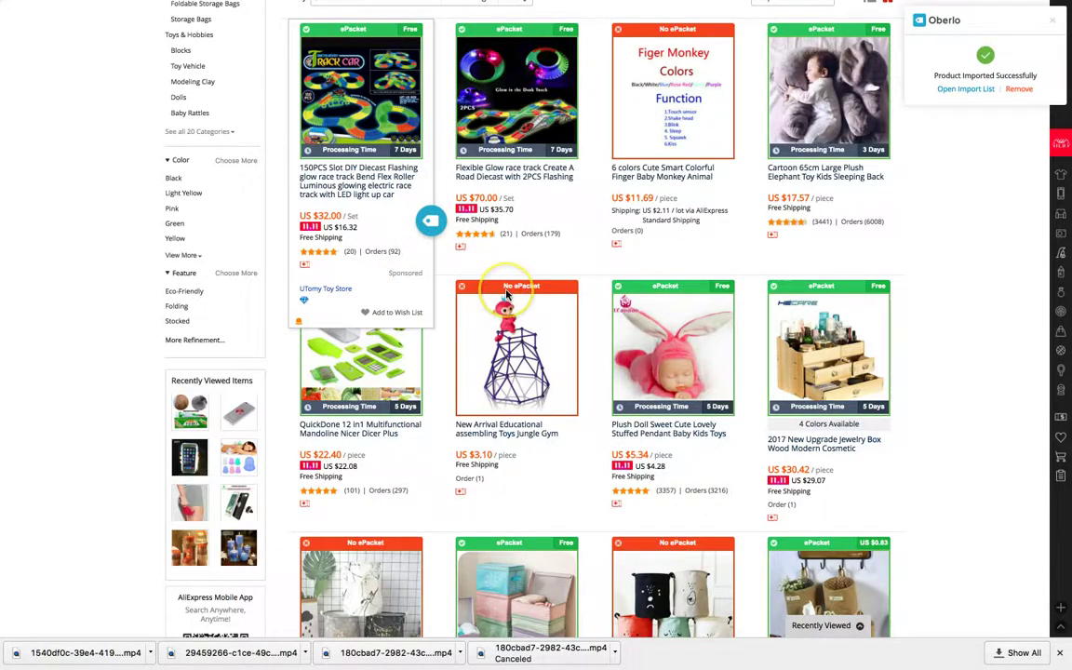
scroll(505, 294, "down", 2)
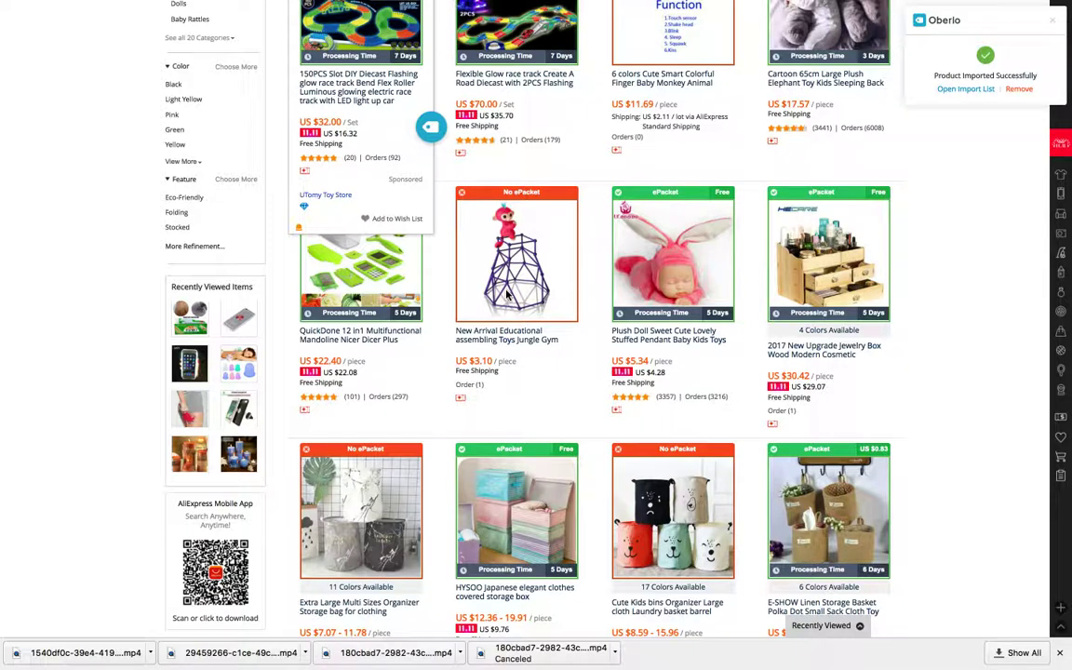
left_click(515, 430)
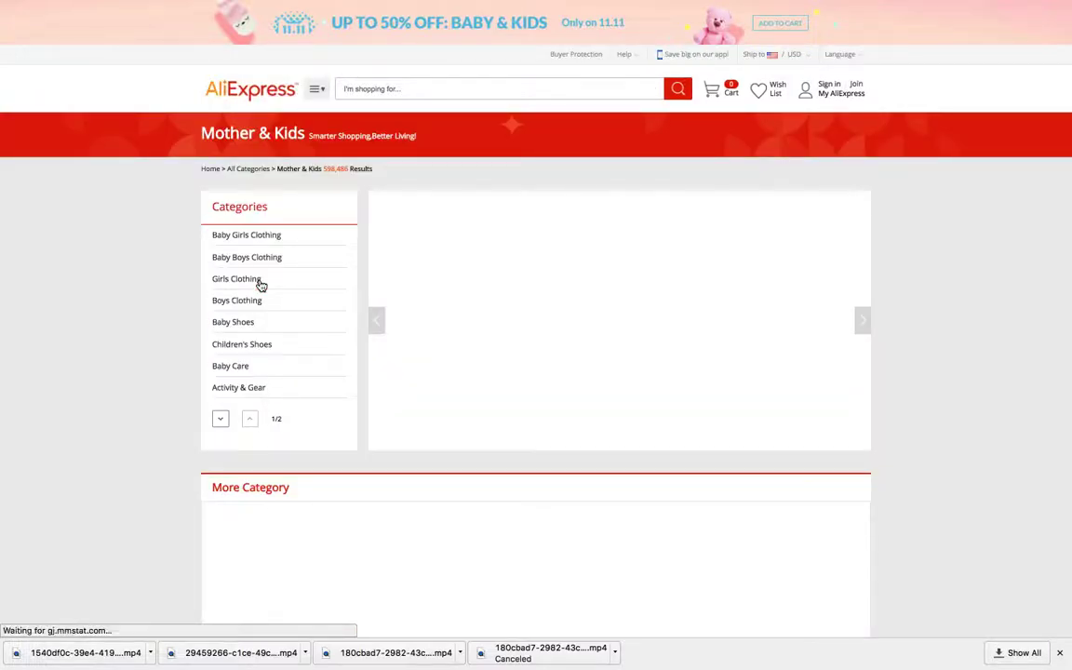
Browse to baby boys' Sleepwear & Robes listings and sort them by number of orders
left_click(268, 294)
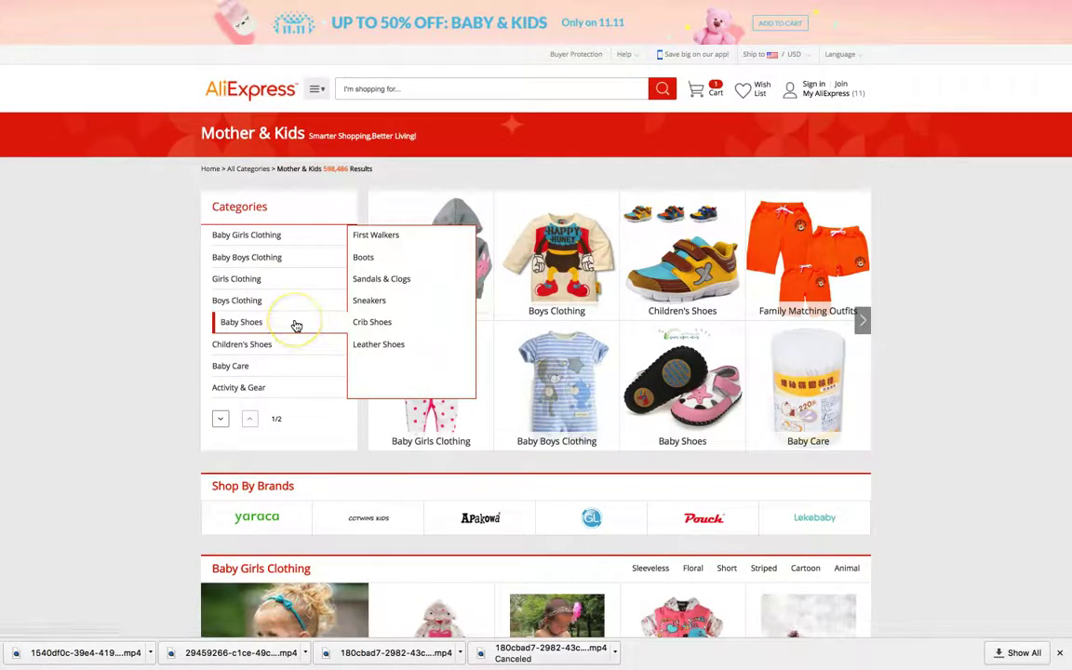
scroll(294, 323, "down", 3)
scroll(296, 326, "up", 3)
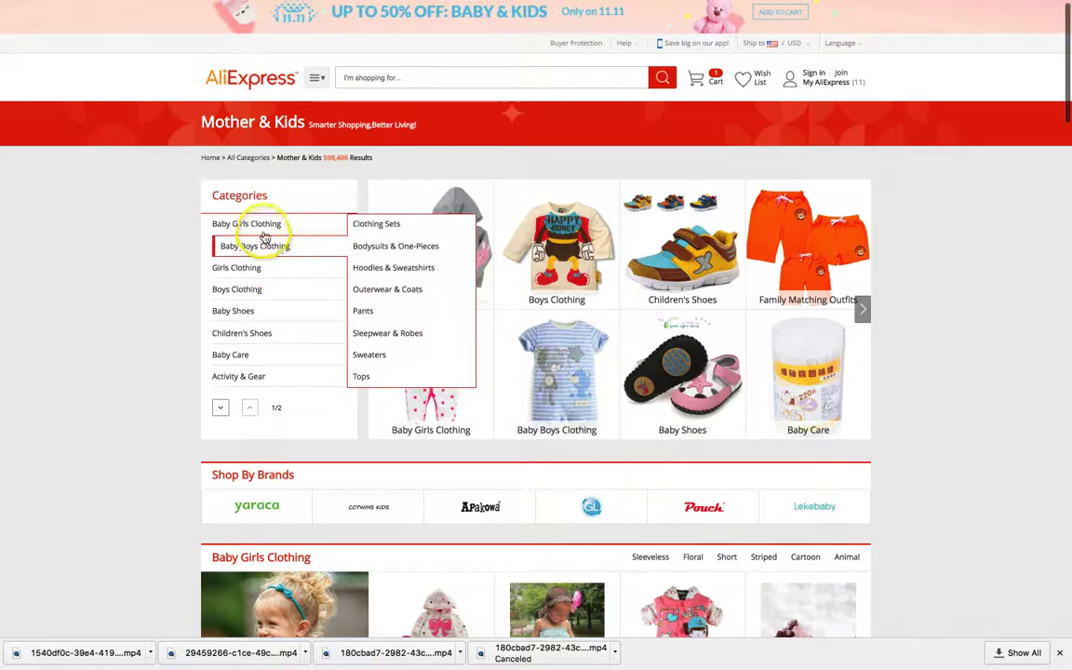
mouse_move(258, 320)
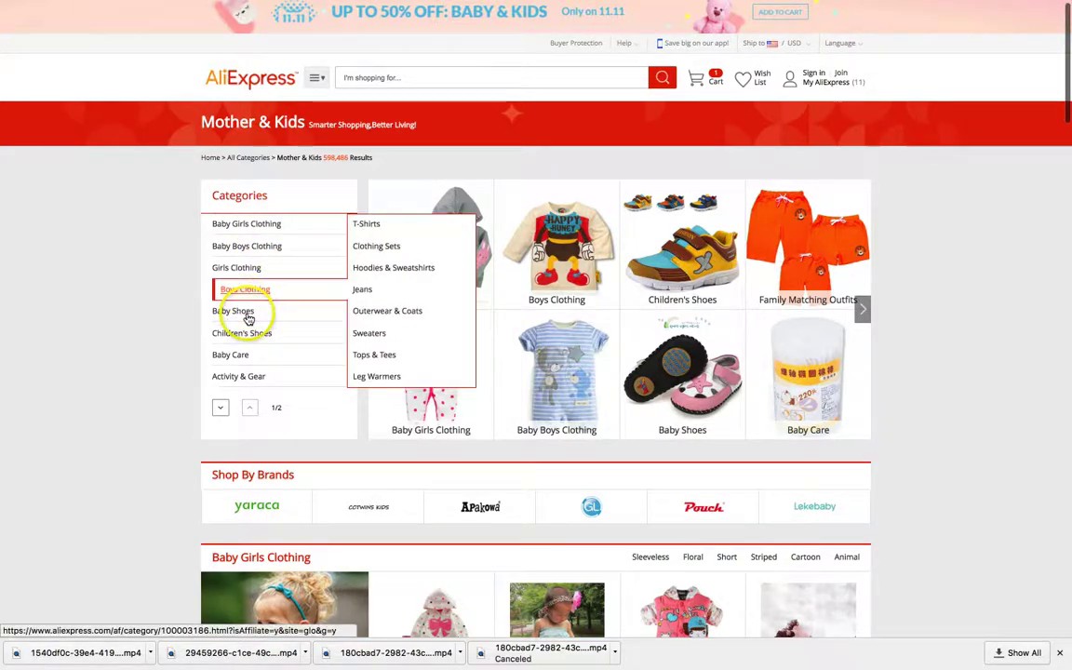
mouse_move(249, 359)
scroll(250, 365, "down", 2)
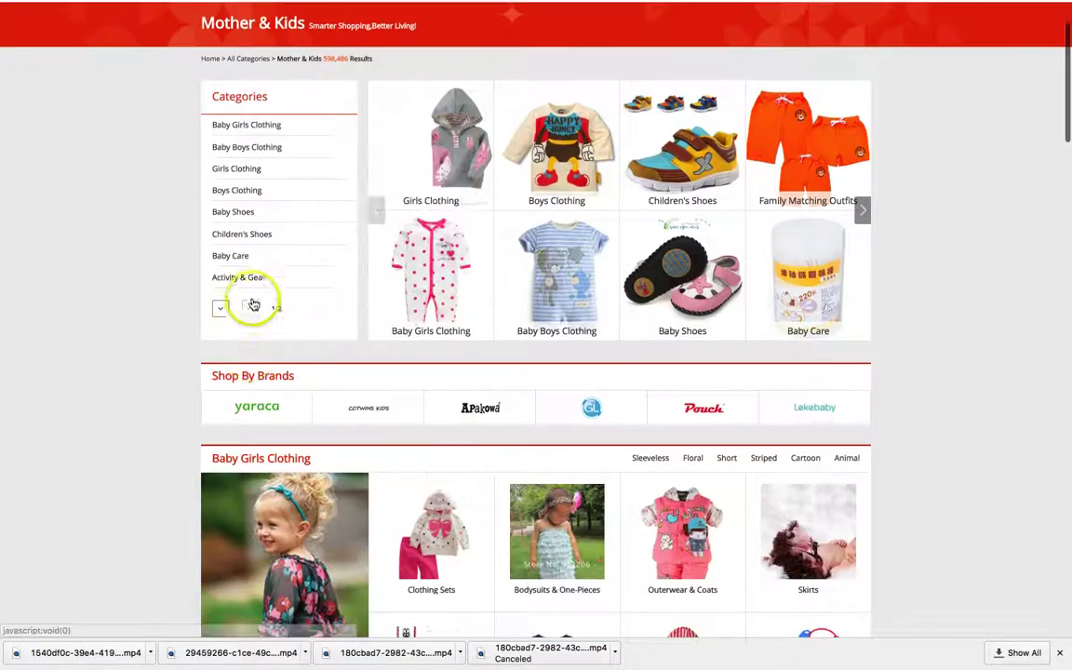
mouse_move(251, 281)
scroll(277, 347, "down", 10)
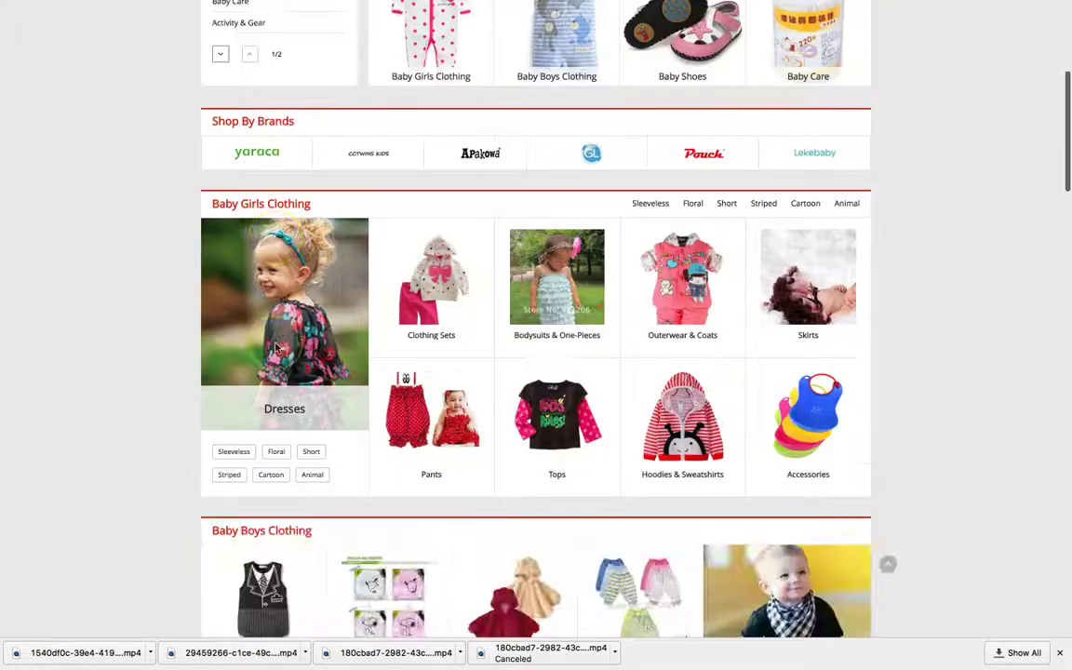
scroll(275, 347, "down", 2)
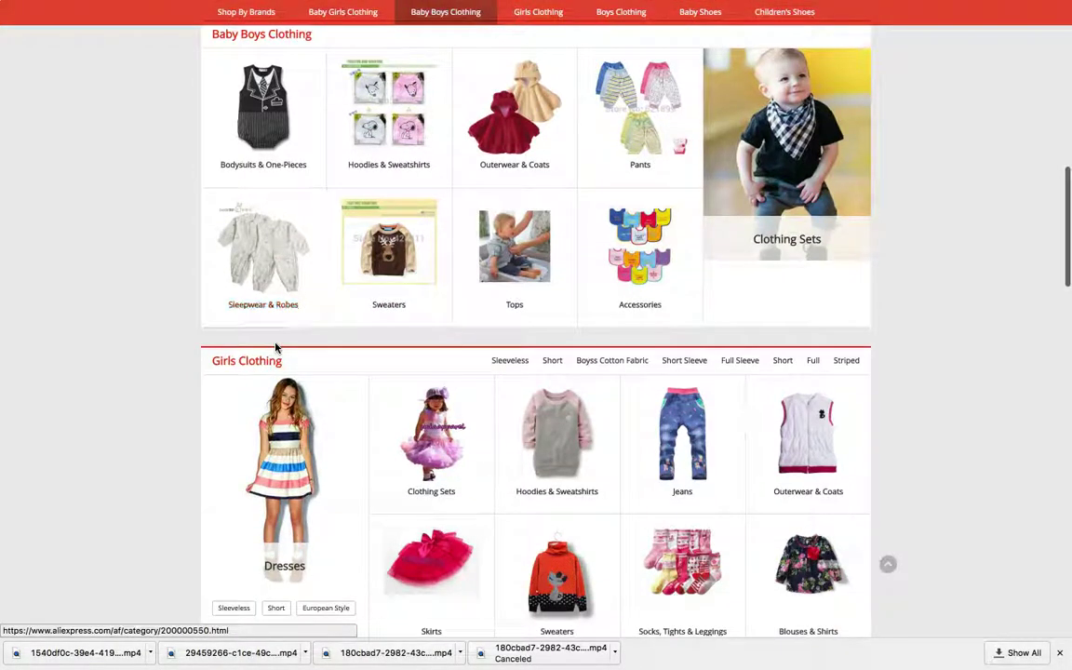
scroll(276, 347, "up", 4)
scroll(275, 347, "up", 6)
left_click(277, 323)
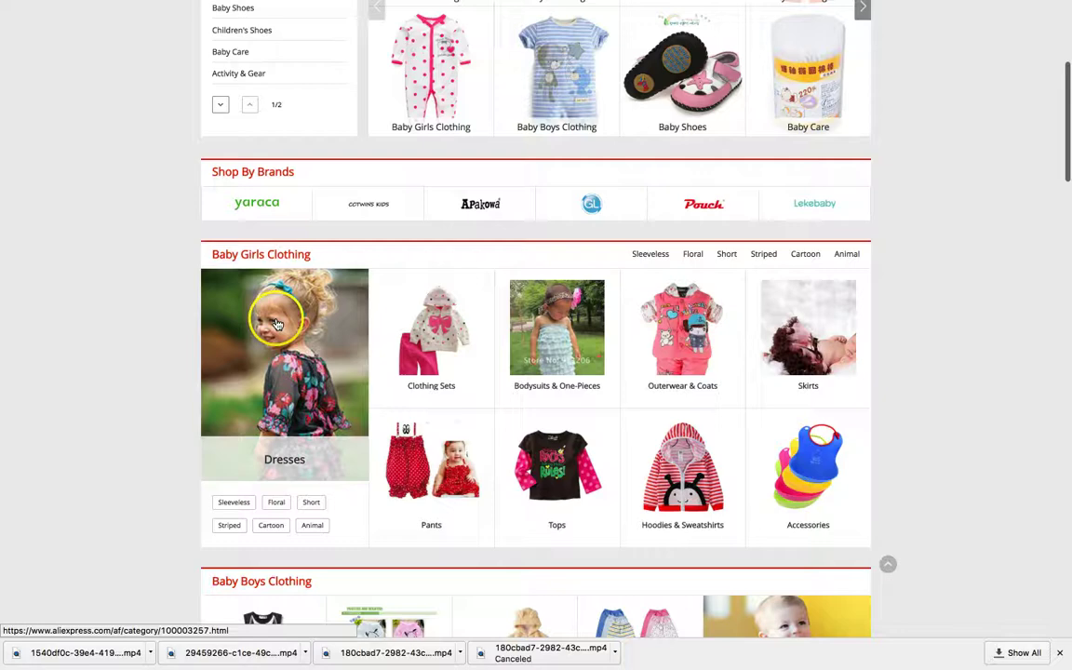
scroll(276, 323, "up", 5)
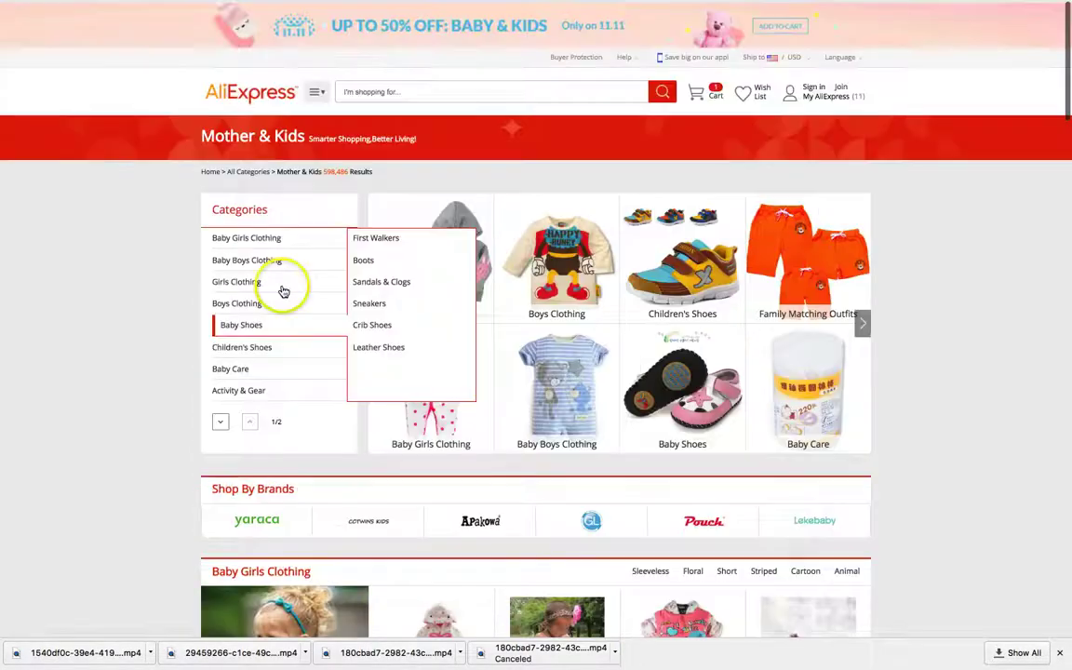
mouse_move(258, 239)
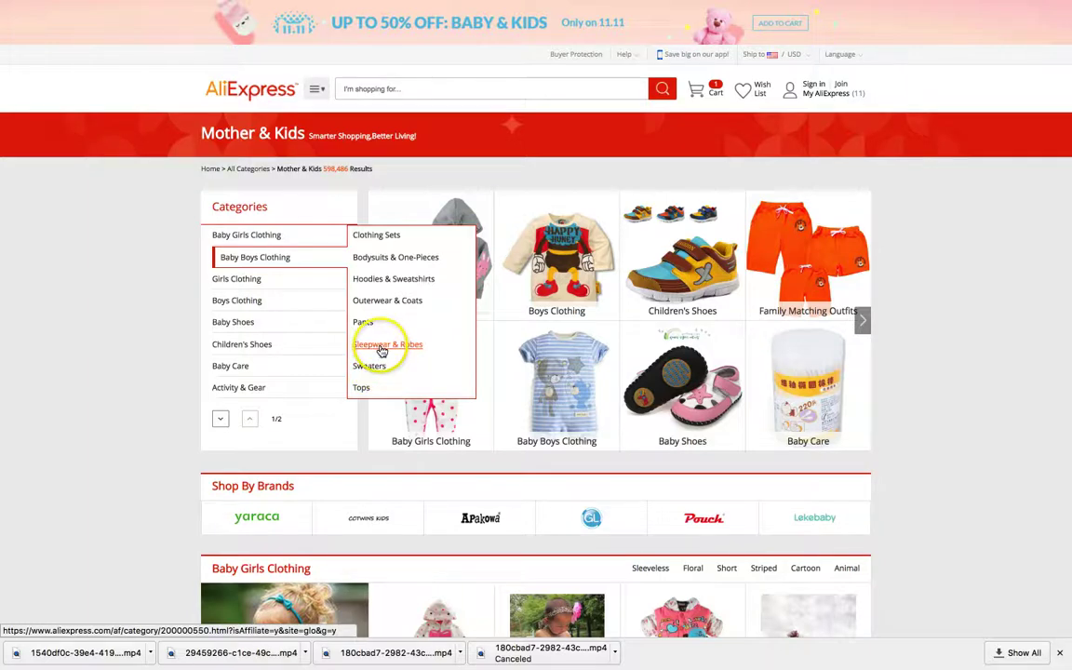
left_click(381, 350)
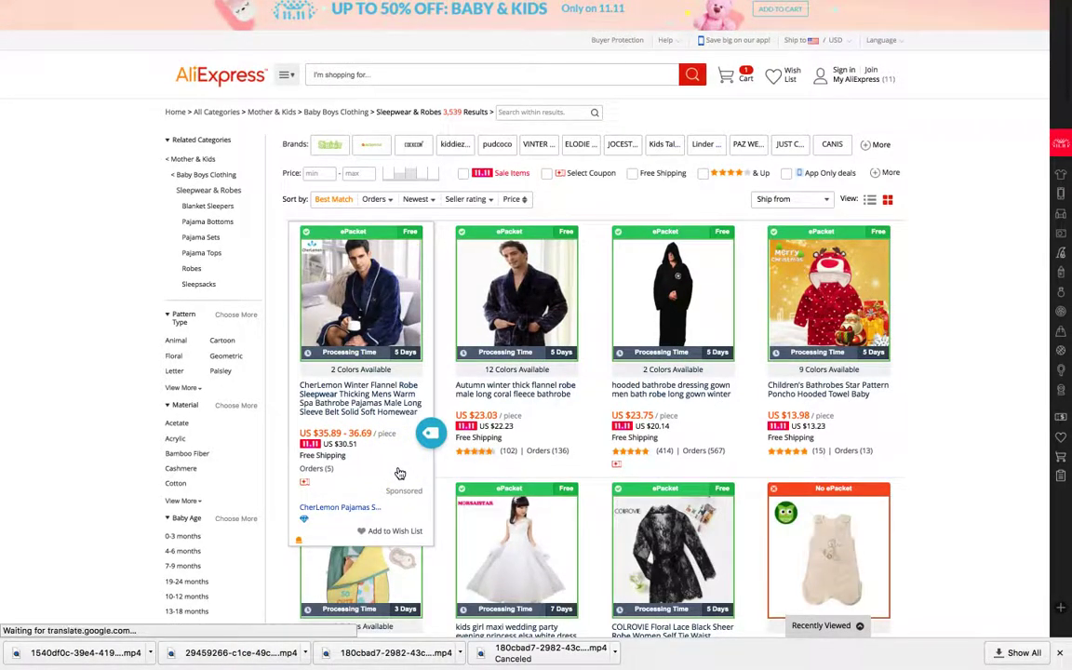
left_click(375, 201)
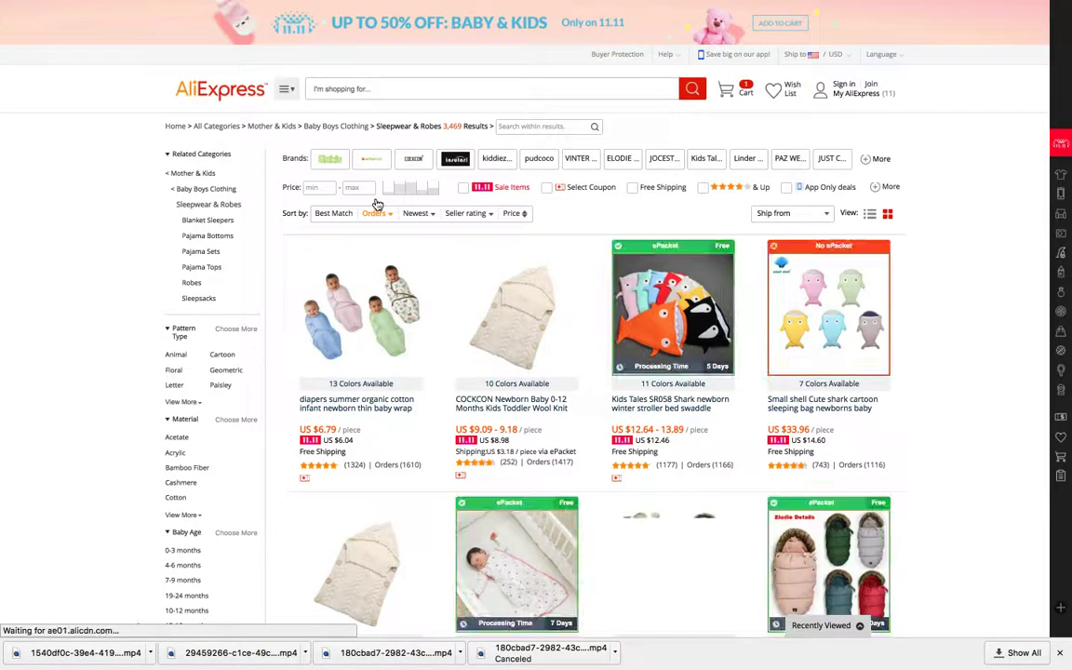
Import the organic cotton swaddle wrap into Oberlo and view the 40-product Import List
left_click(346, 255)
left_click(346, 385)
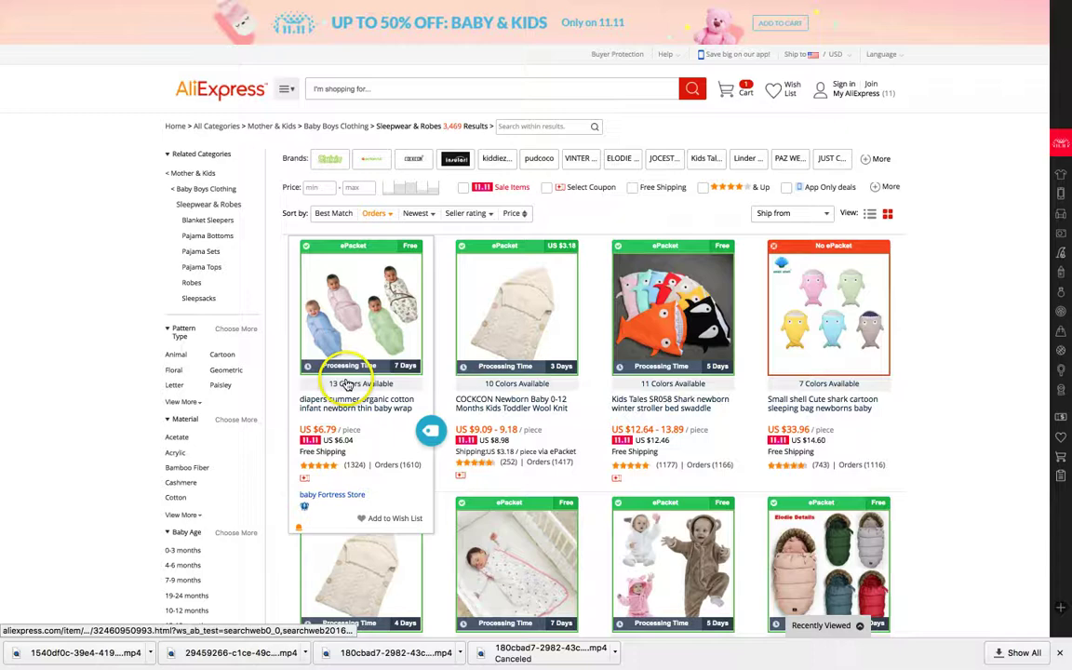
left_click(431, 431)
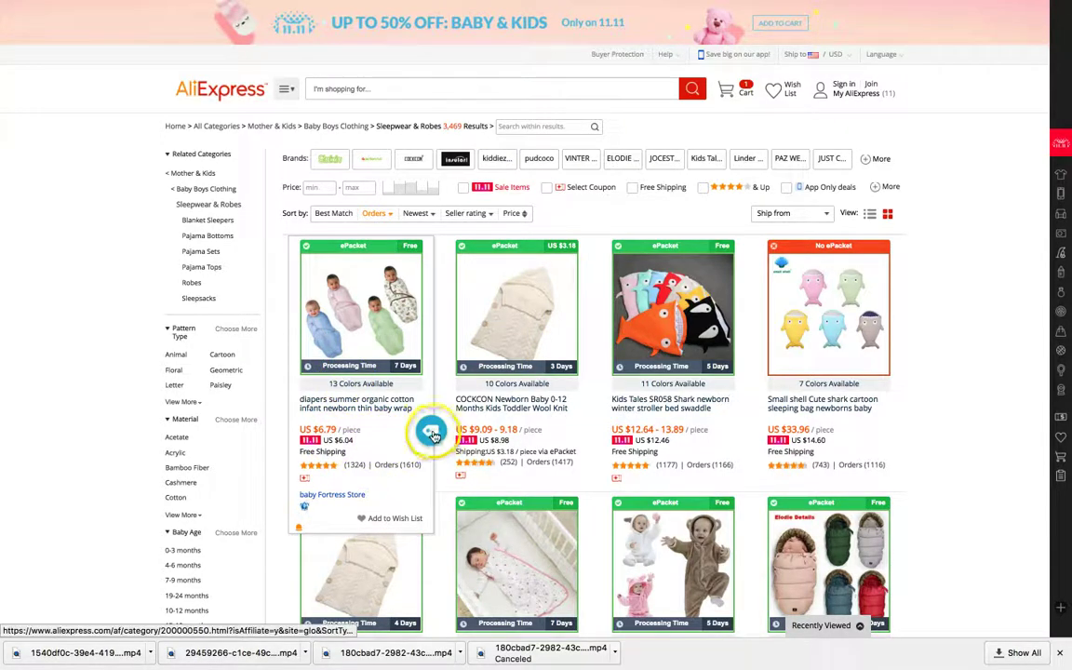
scroll(431, 434, "down", 3)
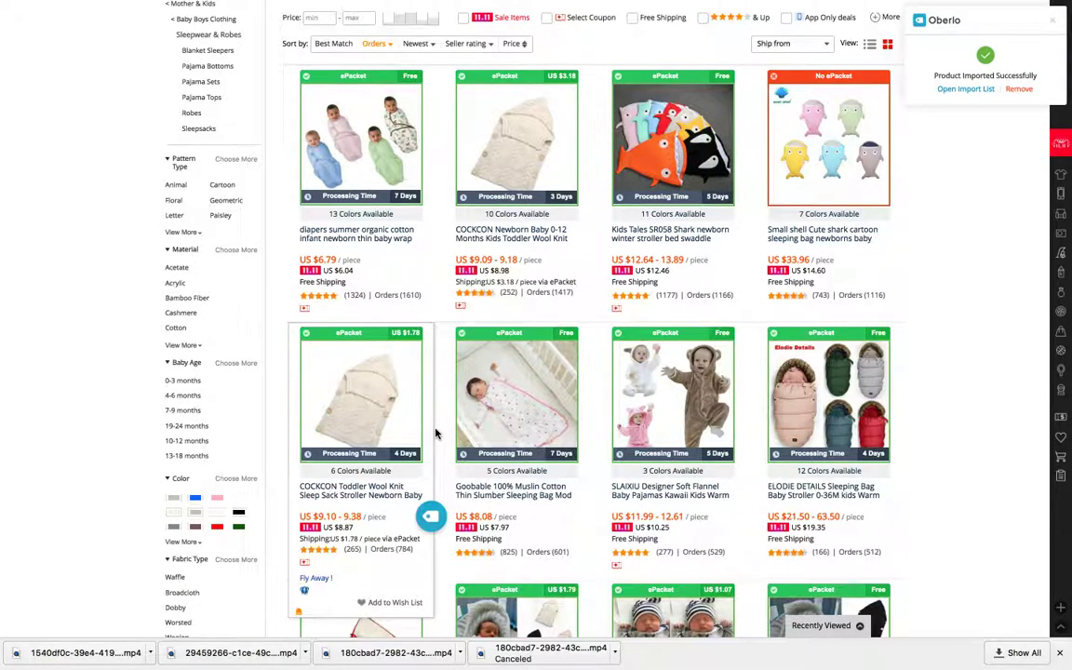
scroll(435, 433, "up", 3)
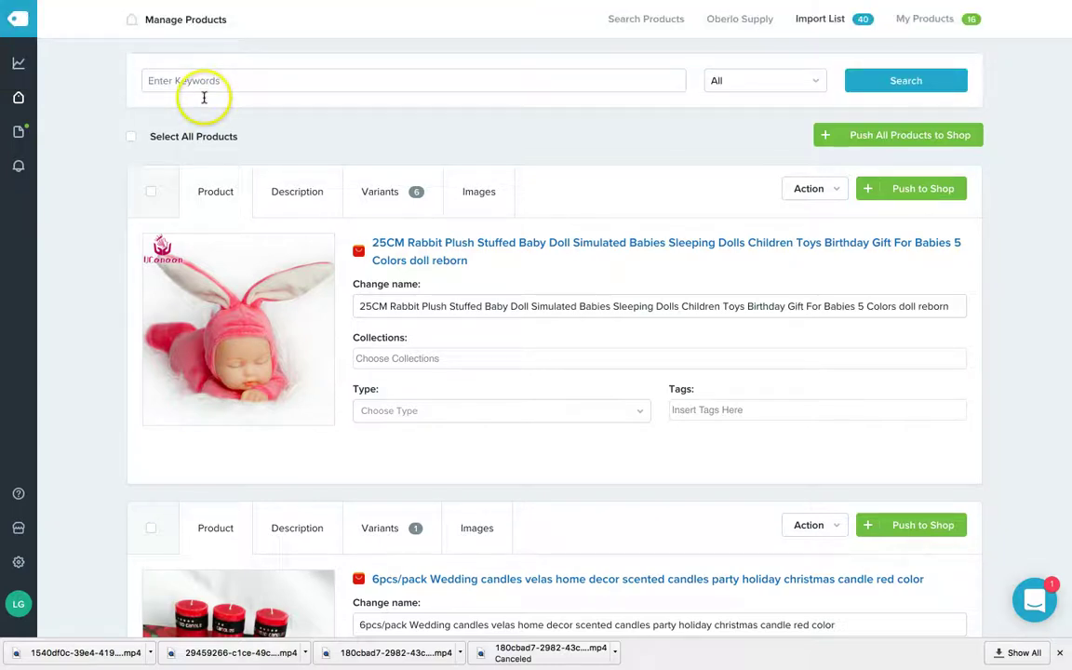
Delete 'diapers' from the swaddle's name and edit the Butterfly X variant's price to 14.99
mouse_move(89, 53)
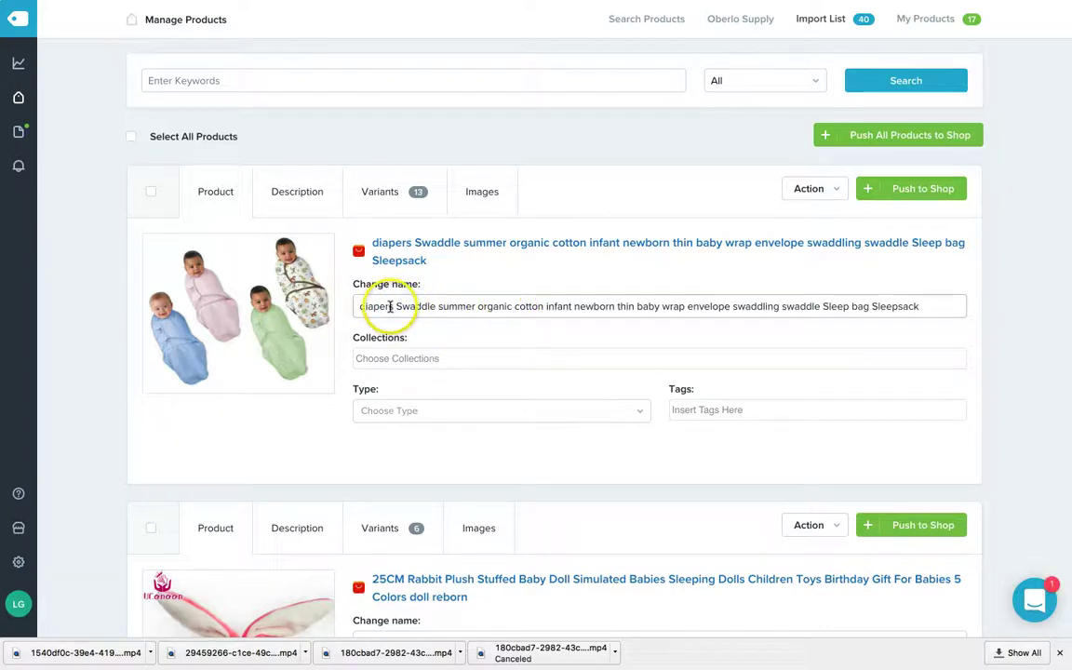
left_click_drag(400, 308, 359, 306)
key("BackSpace")
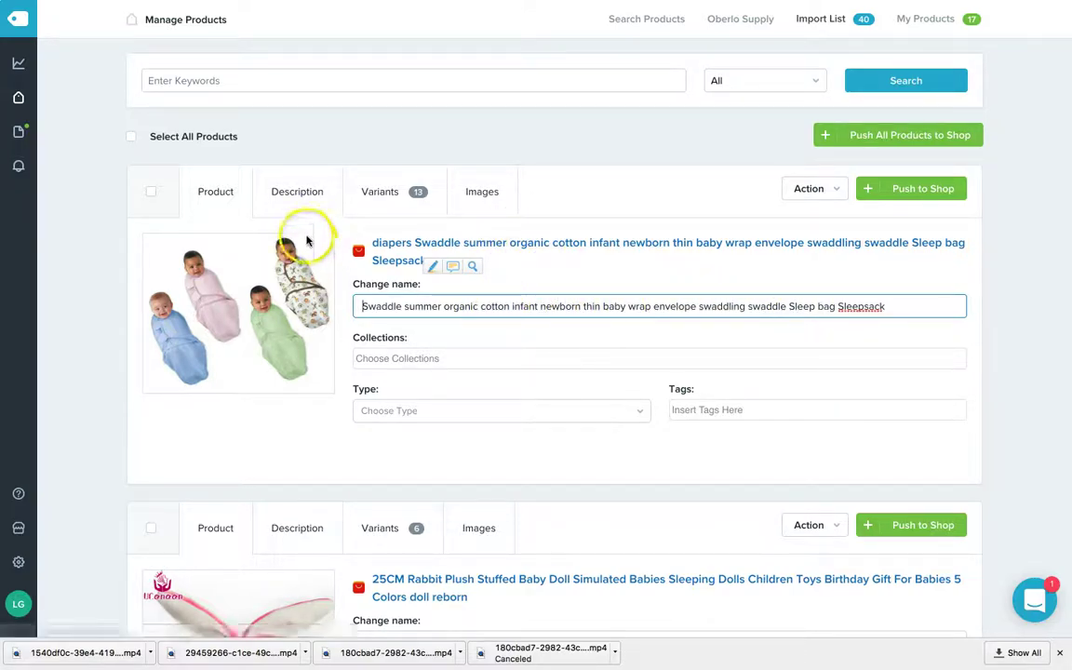
left_click(370, 194)
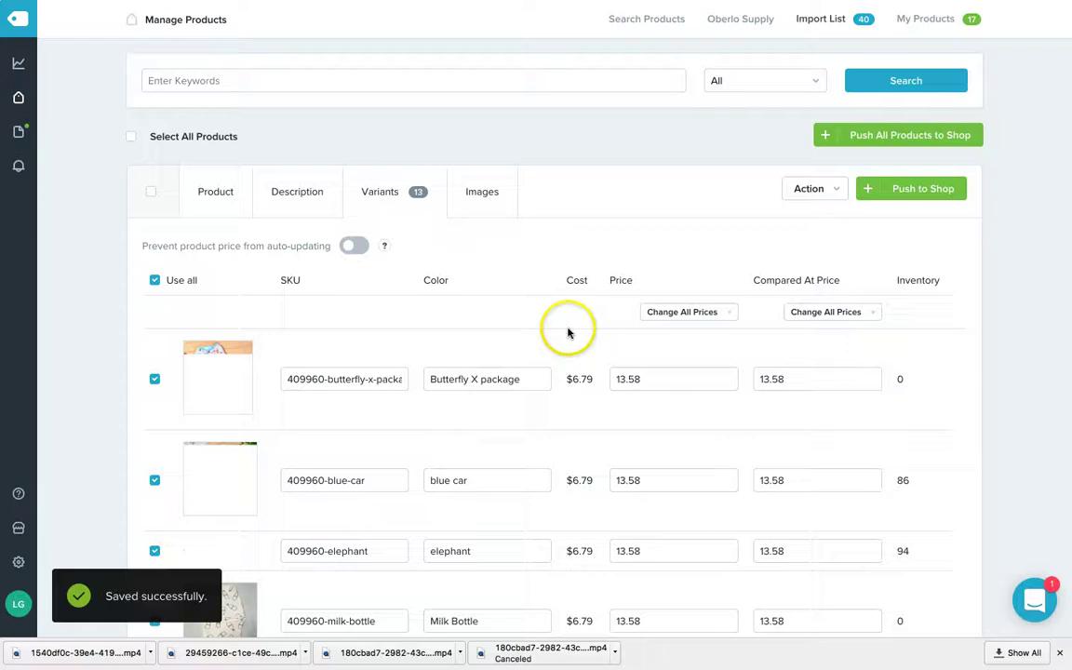
left_click(627, 379)
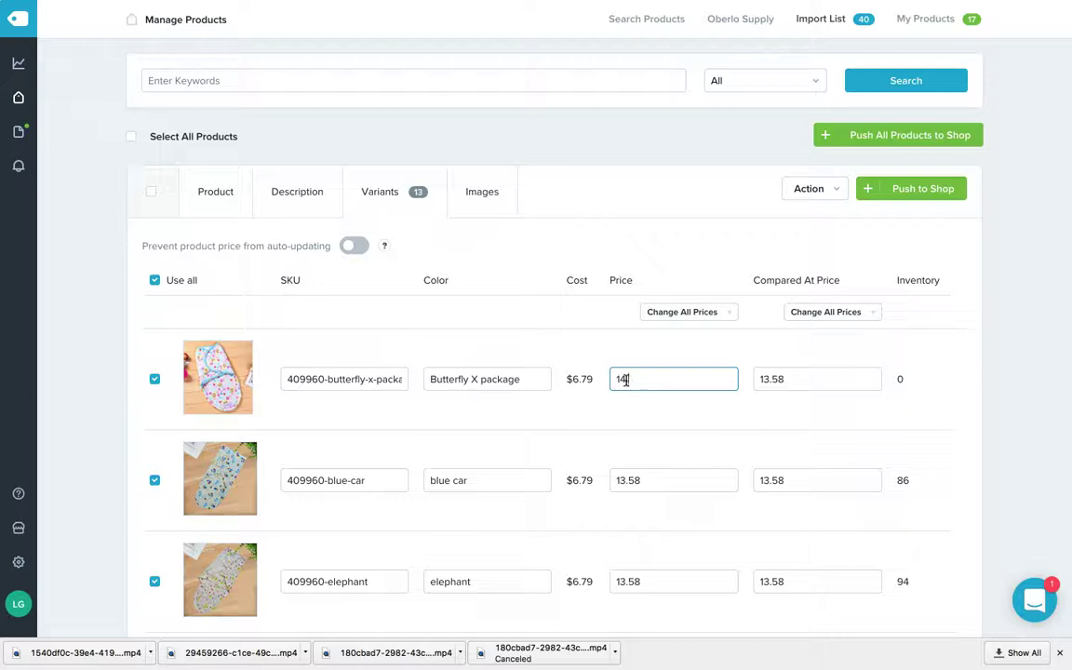
Cycle through the open browser tabs and return to the swaddle's variant prices in Oberlo
mouse_move(838, 3)
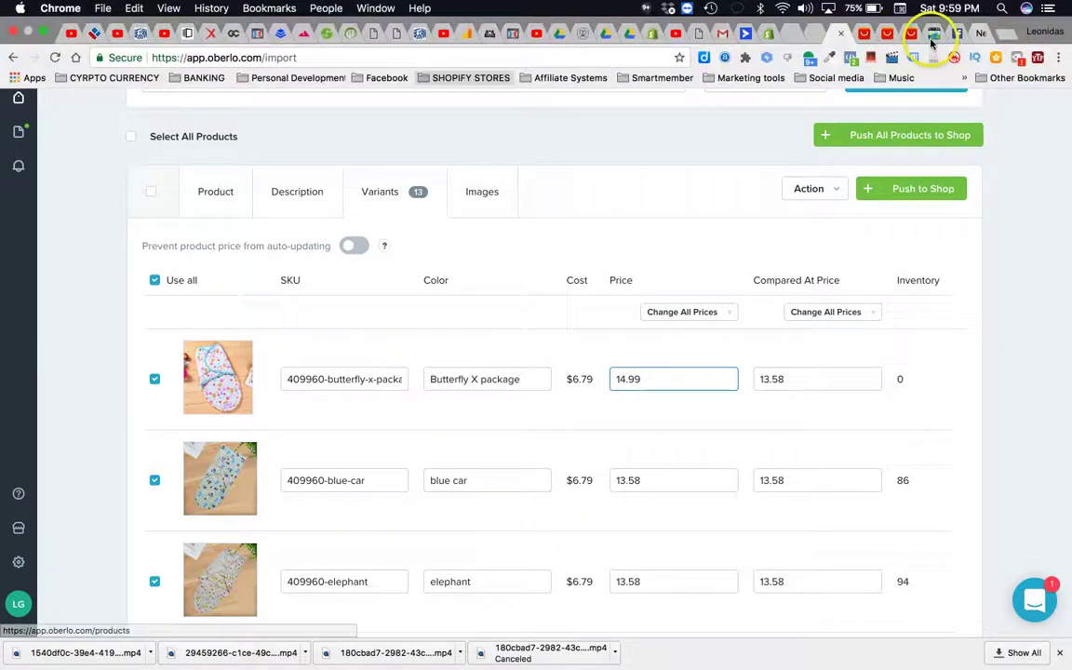
left_click(864, 35)
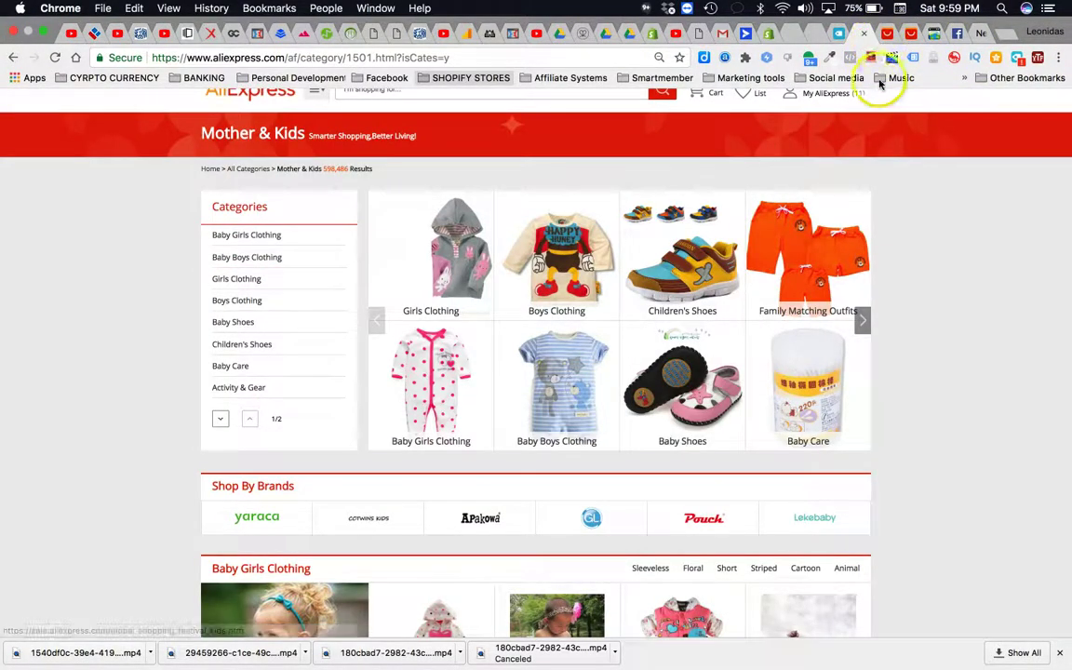
left_click(886, 35)
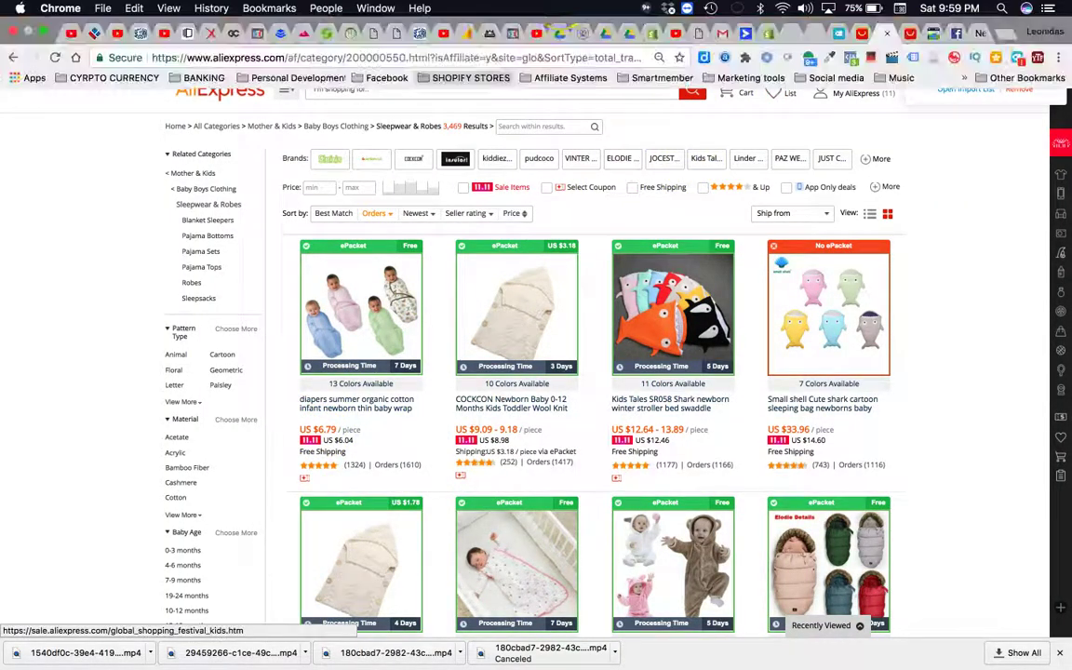
left_click(764, 35)
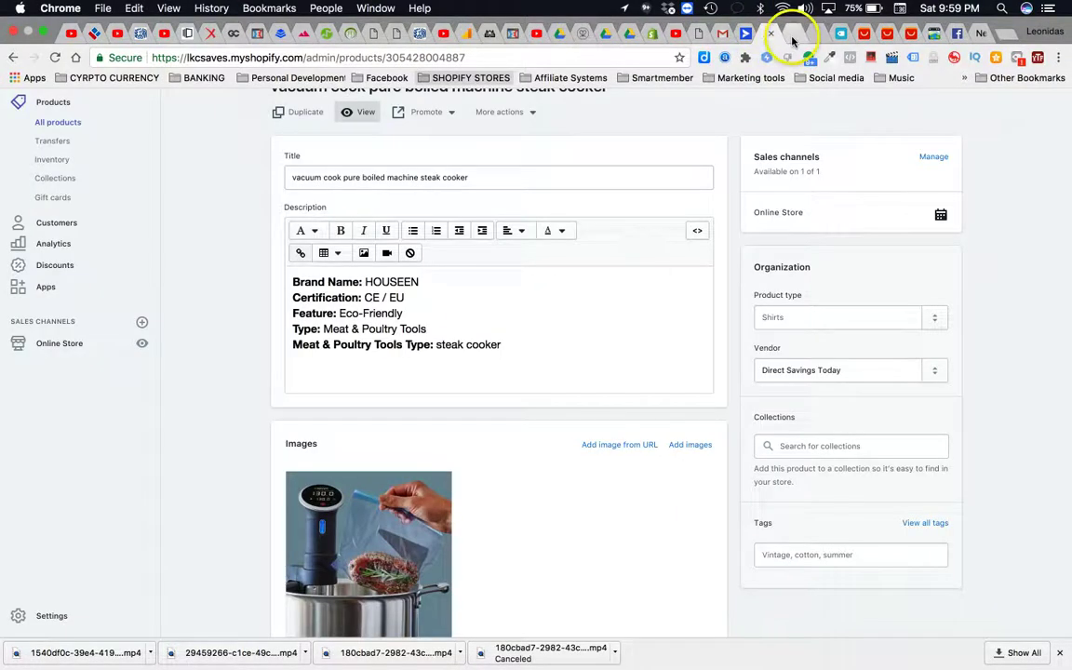
left_click(794, 37)
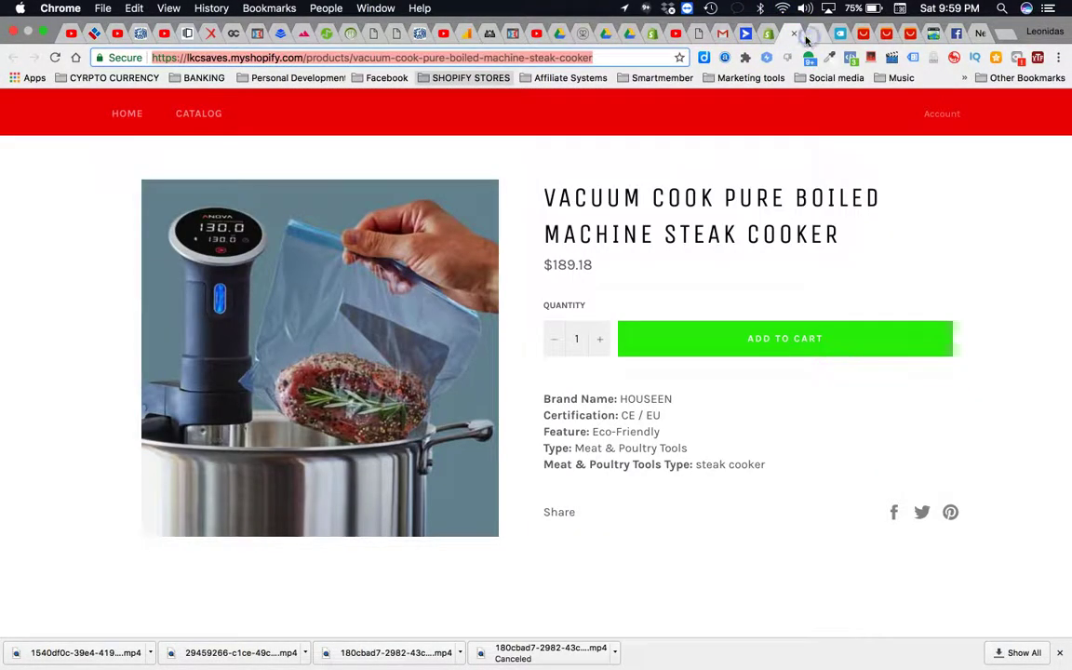
left_click(811, 34)
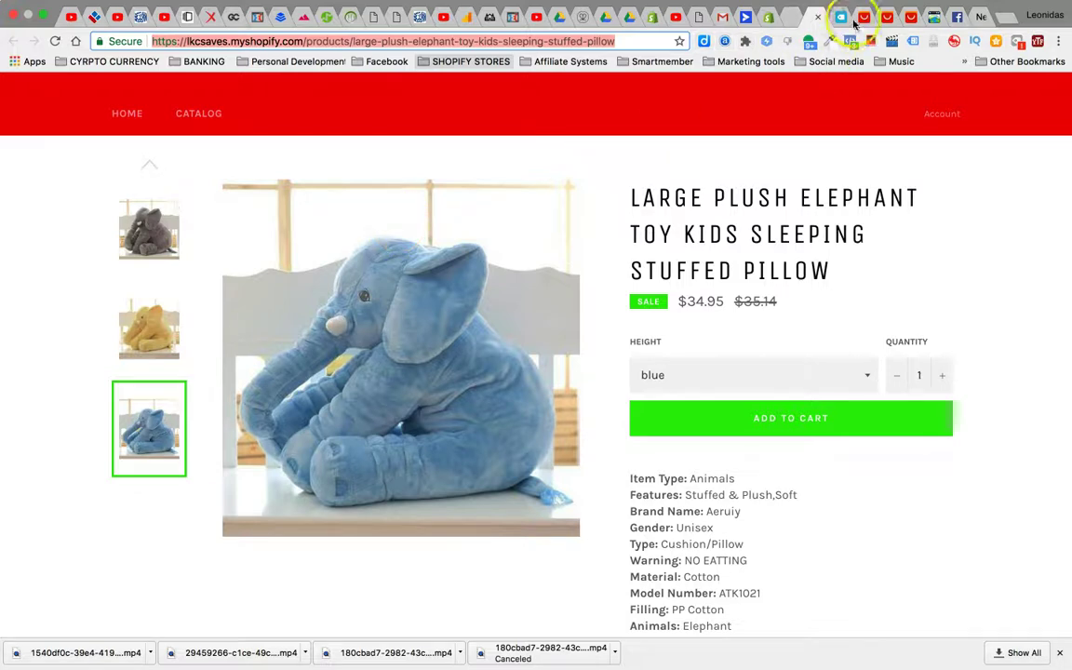
left_click(841, 19)
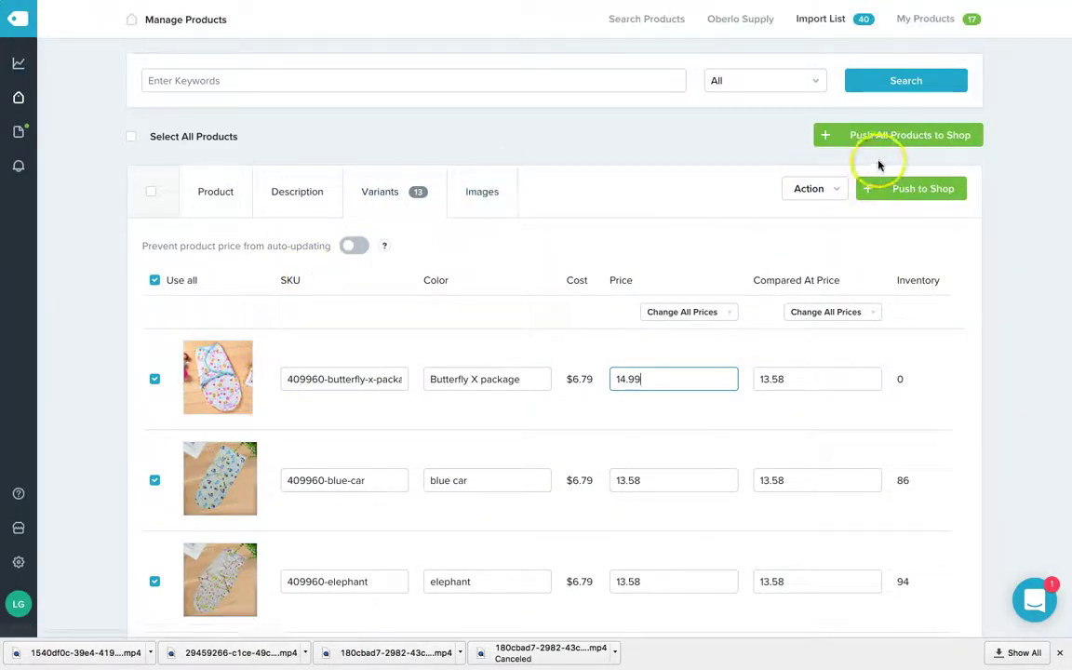
Push the swaddle product to the Shopify store and check it in All products
left_click(935, 190)
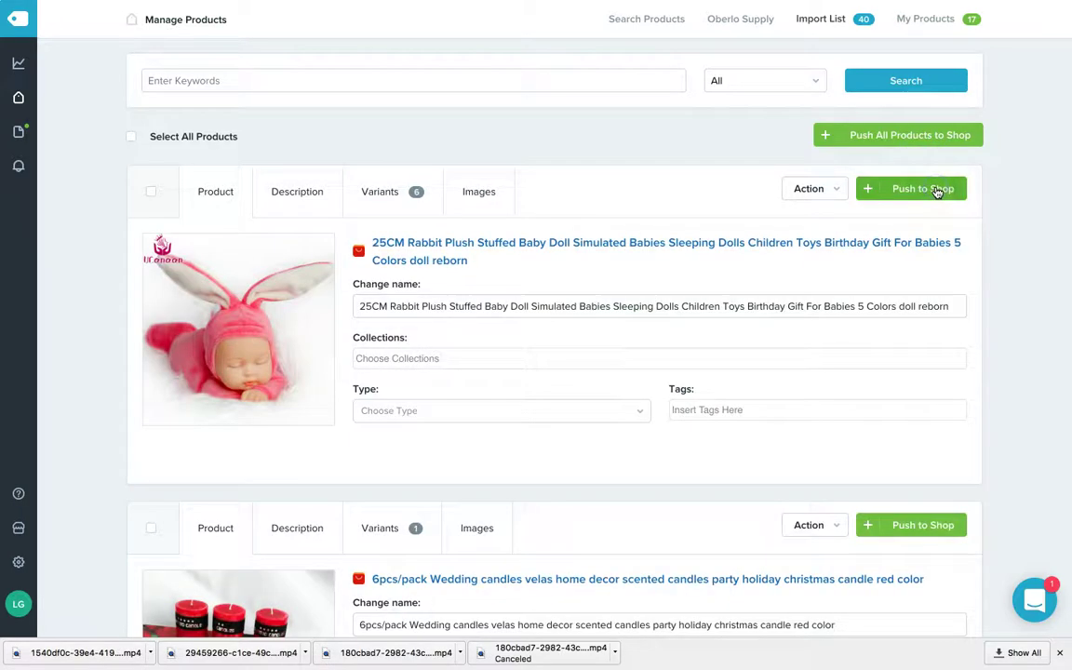
left_click(135, 119)
mouse_move(813, 13)
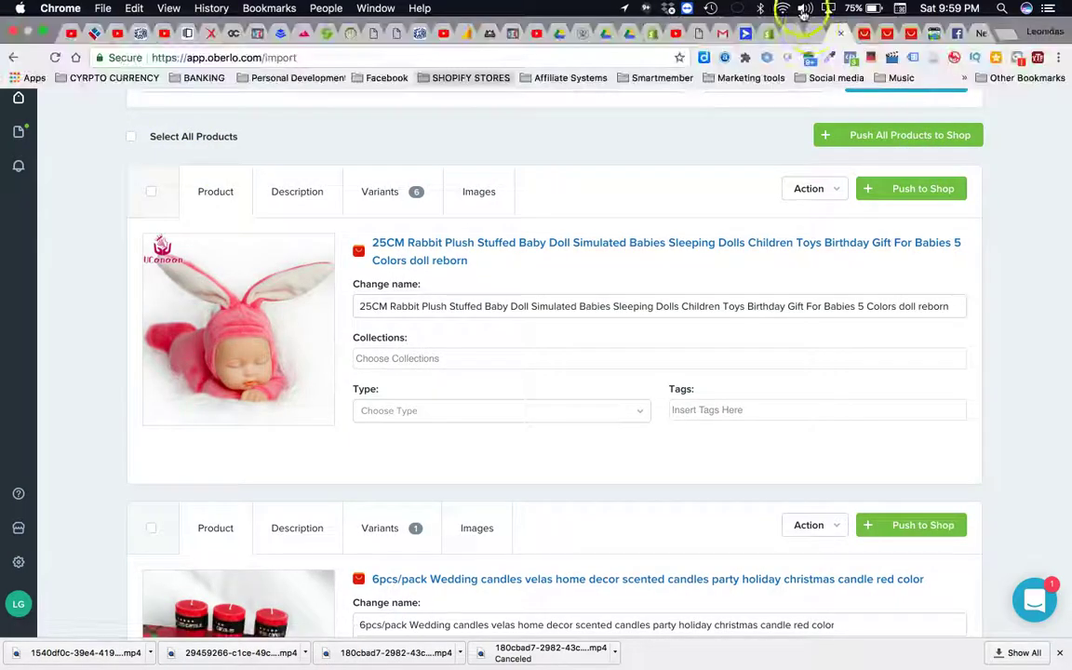
left_click(768, 36)
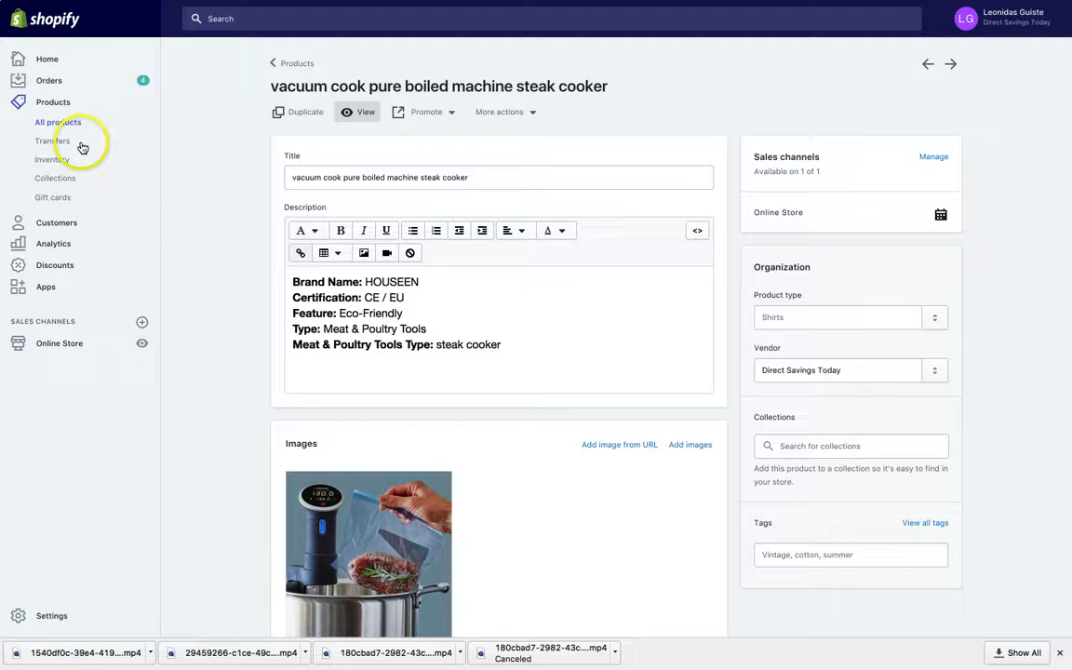
left_click(67, 124)
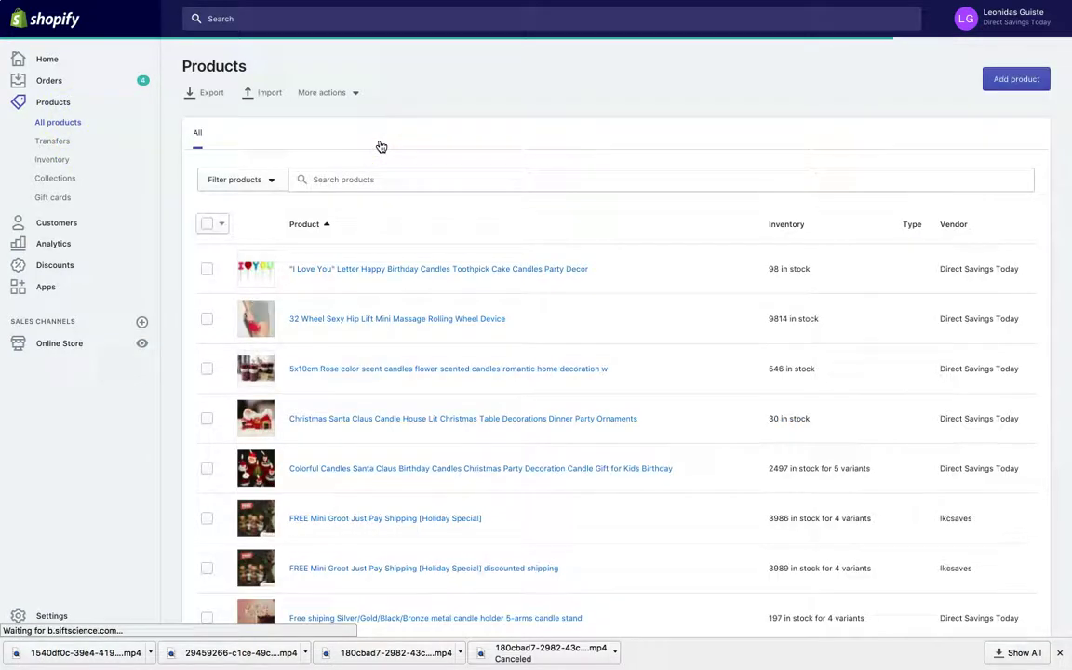
Cycle through the tabs back to the AliExpress swaddle wrap product page
mouse_move(969, 11)
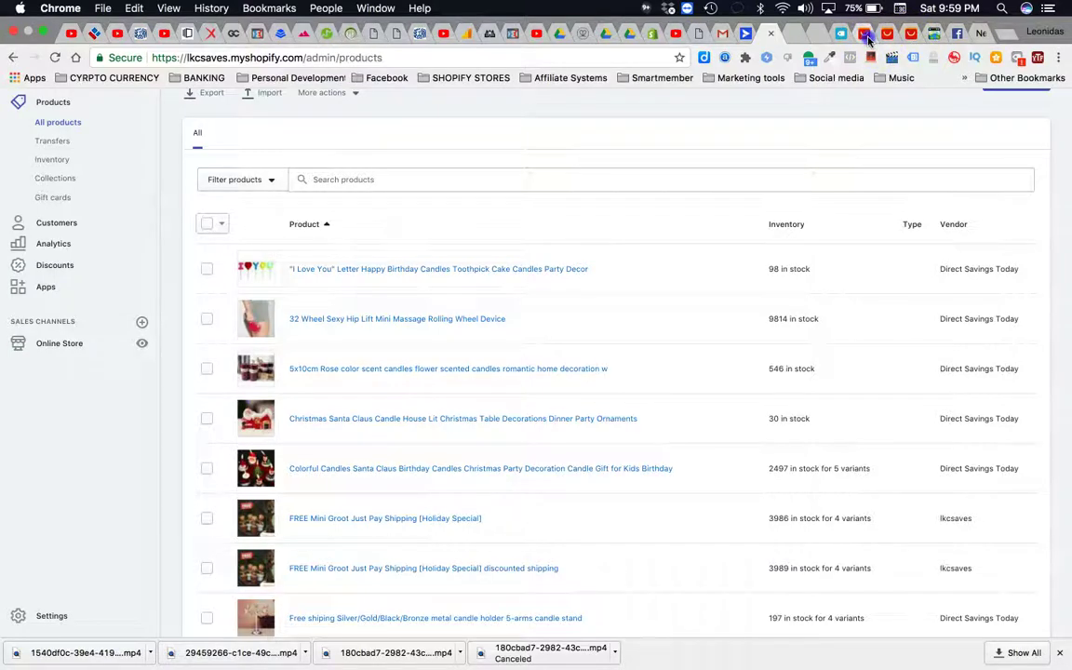
left_click(866, 38)
left_click(888, 37)
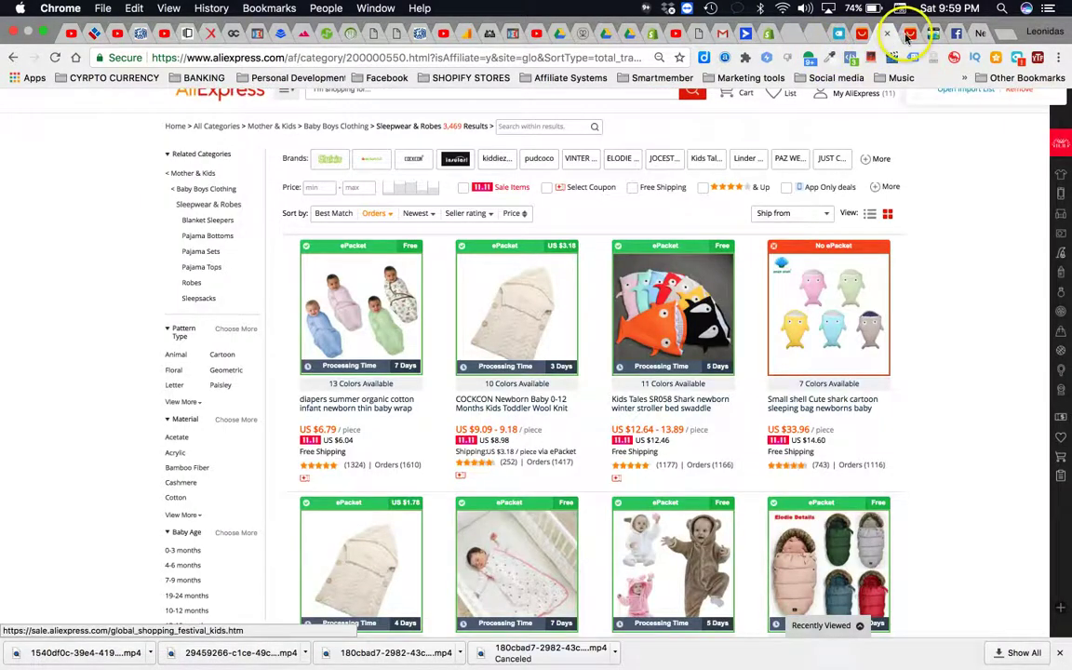
left_click(895, 37)
left_click(805, 34)
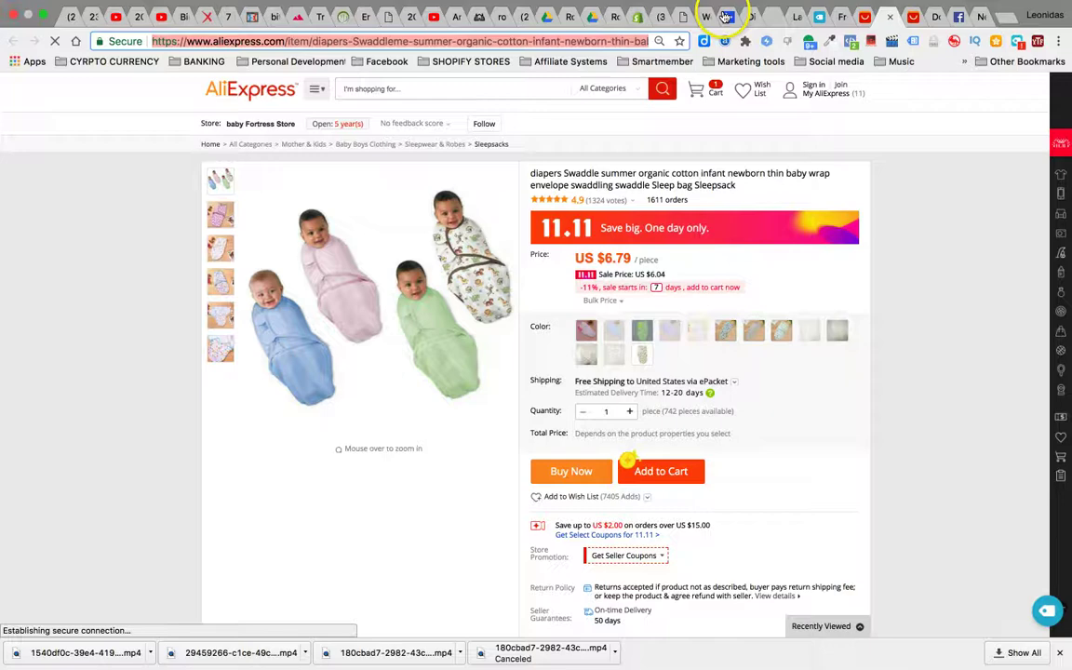
In Videlligence, start a new video with the Product Page to Video option
left_click(725, 17)
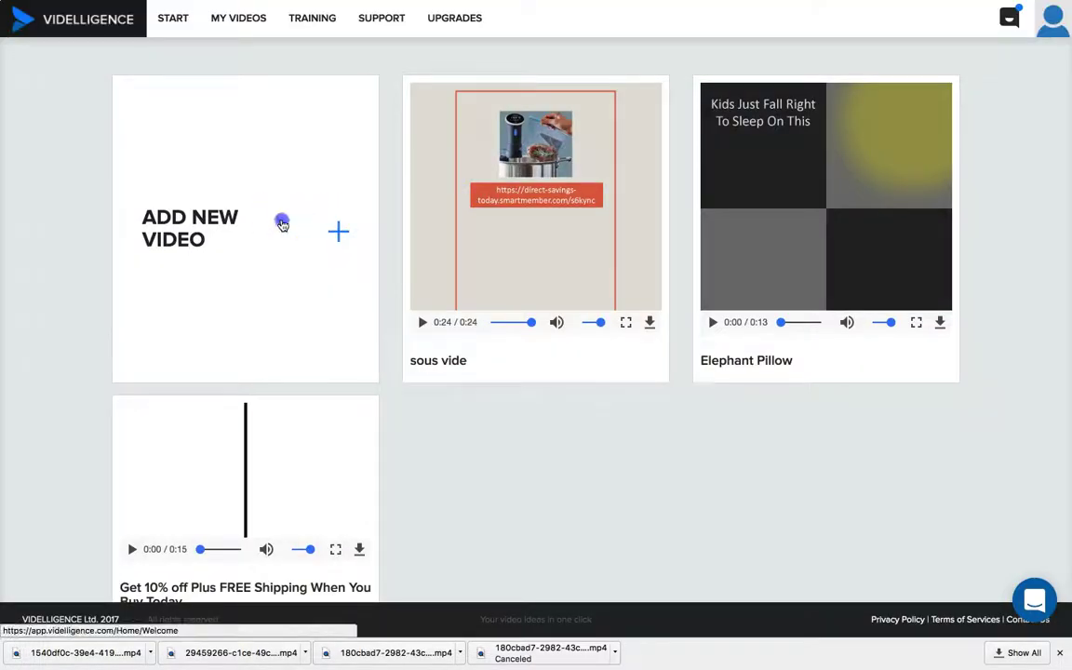
left_click(375, 285)
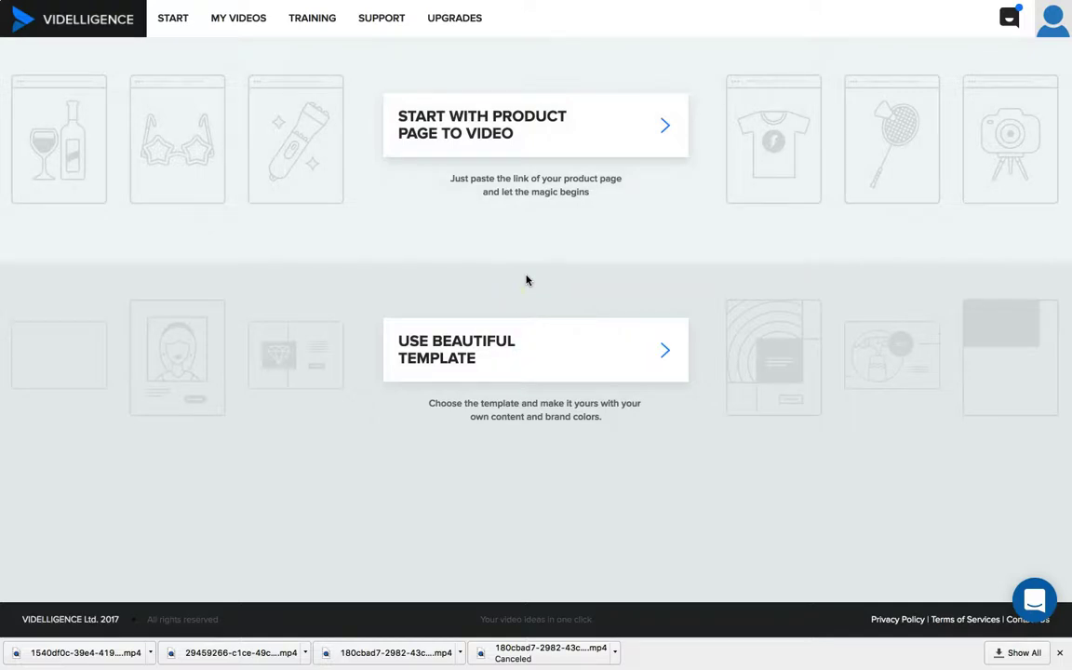
left_click(453, 133)
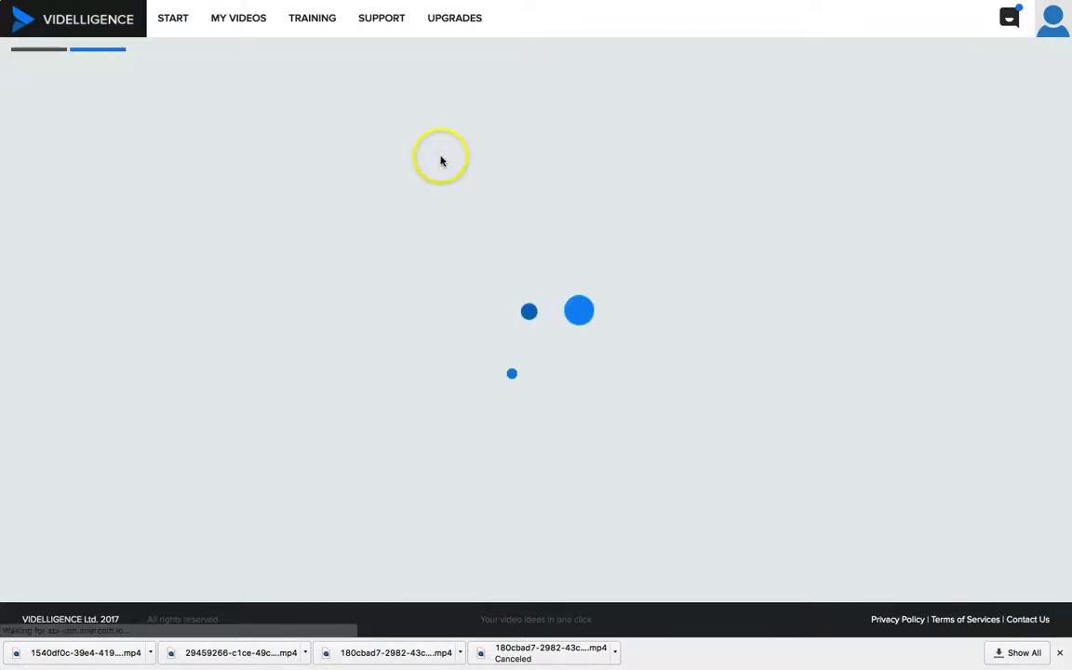
Paste the AliExpress swaddle wrap URL into Product Page url and continue to templates
left_click(482, 251)
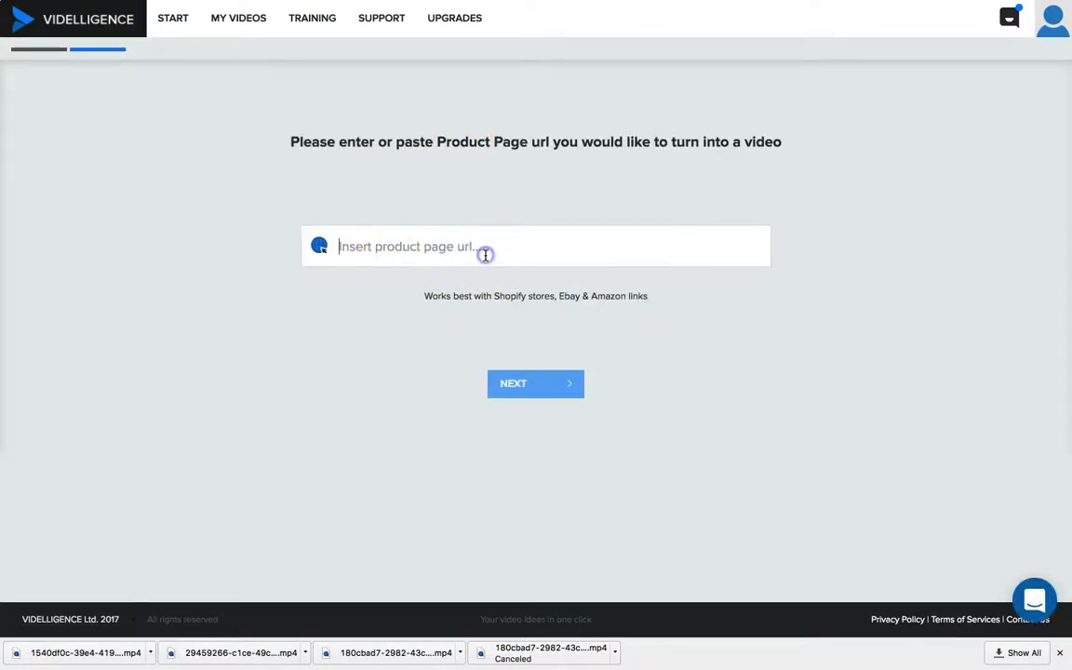
key("ctrl+v")
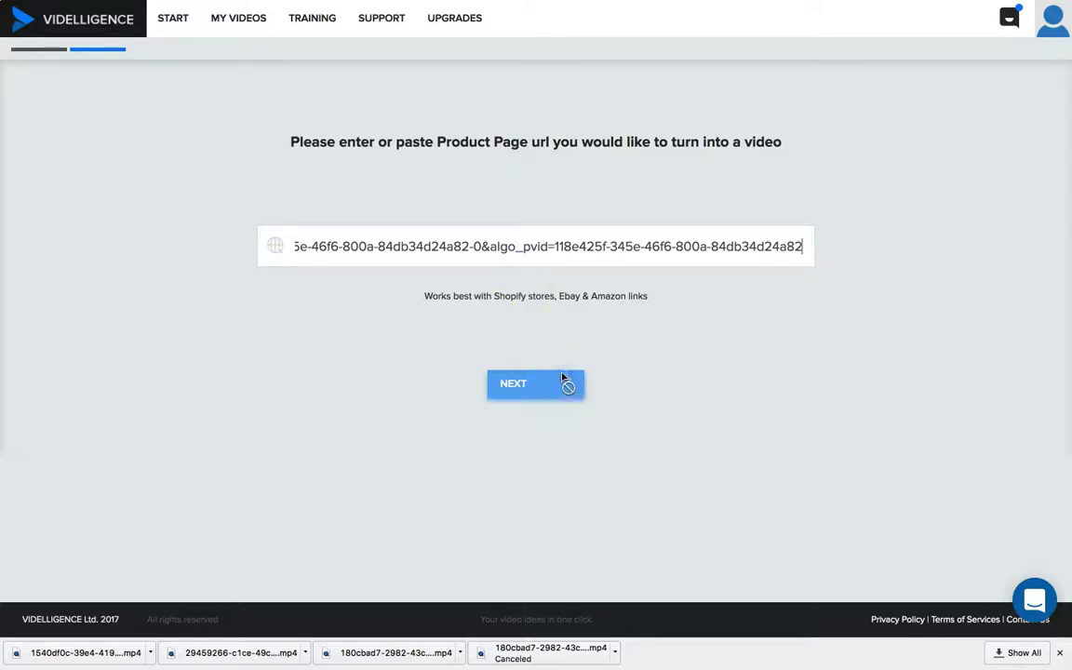
left_click(499, 313)
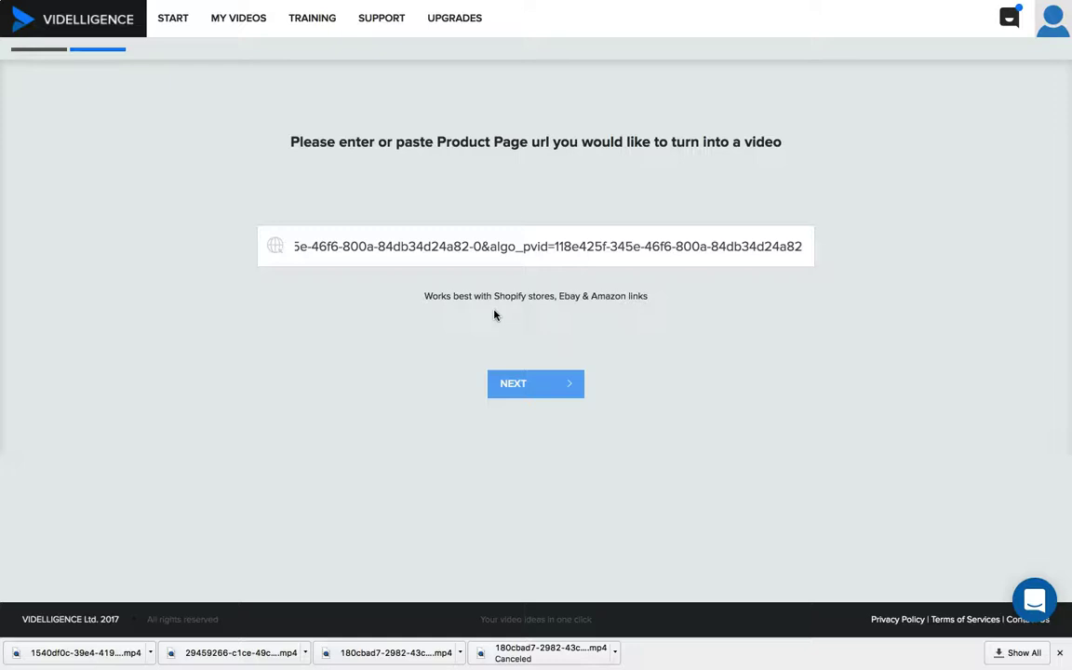
left_click(535, 385)
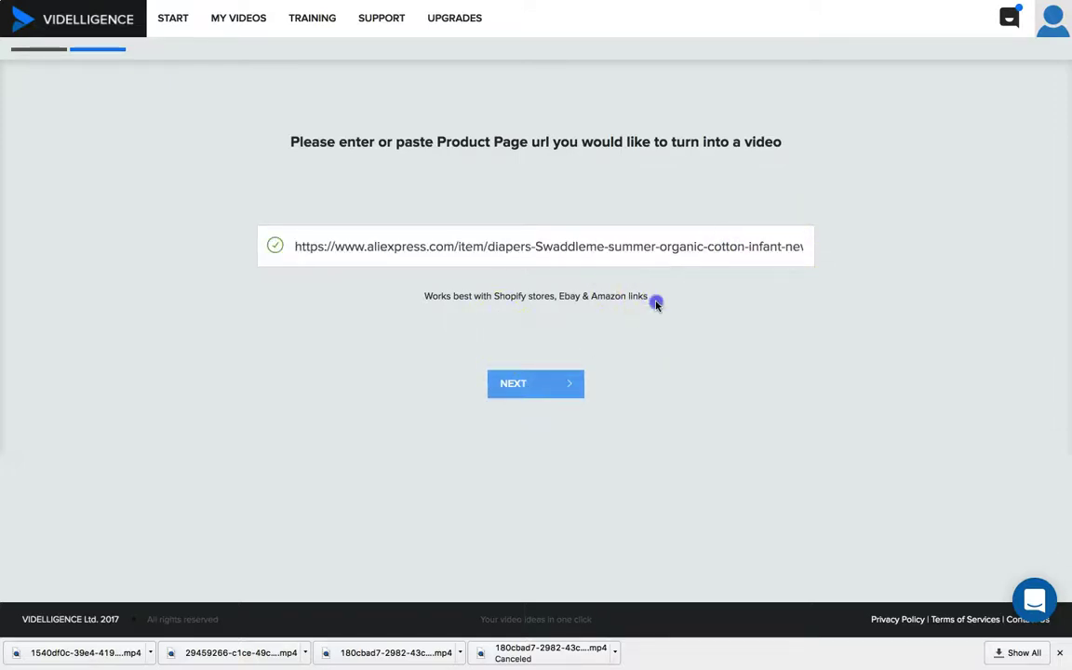
left_click(514, 387)
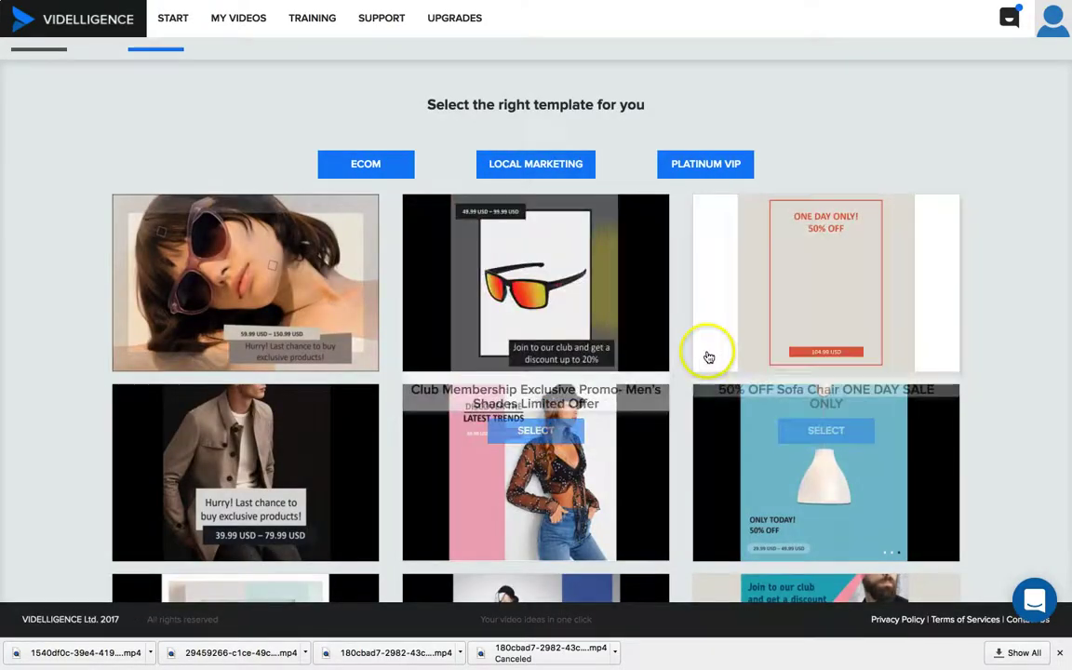
Scroll the template gallery, loading three more batches of video templates
scroll(708, 354, "down", 3)
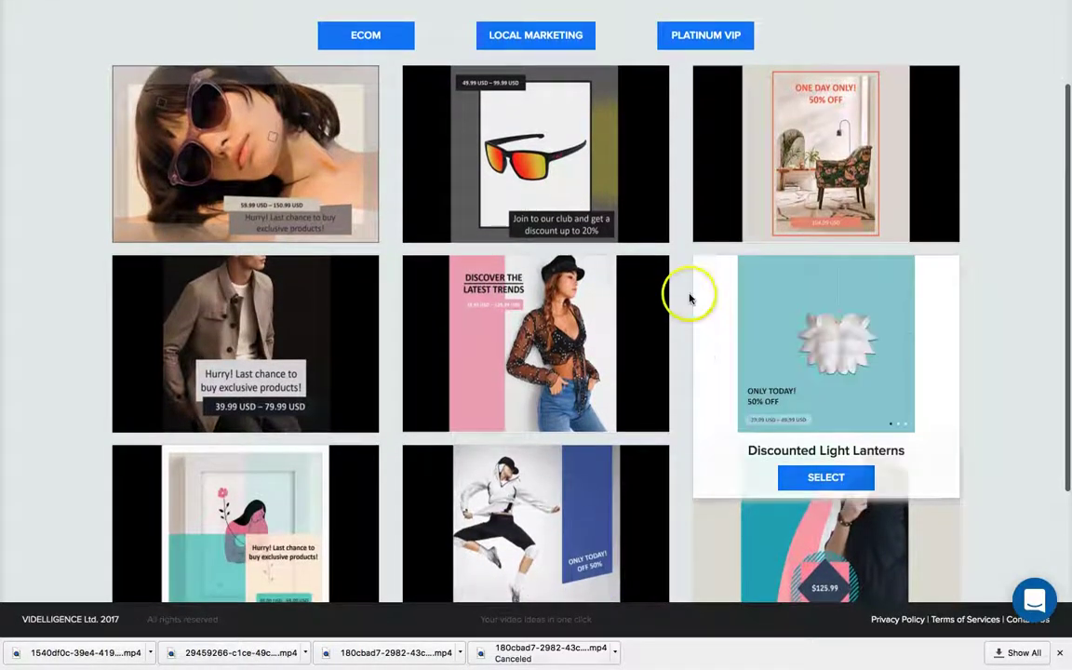
scroll(521, 298, "down", 1)
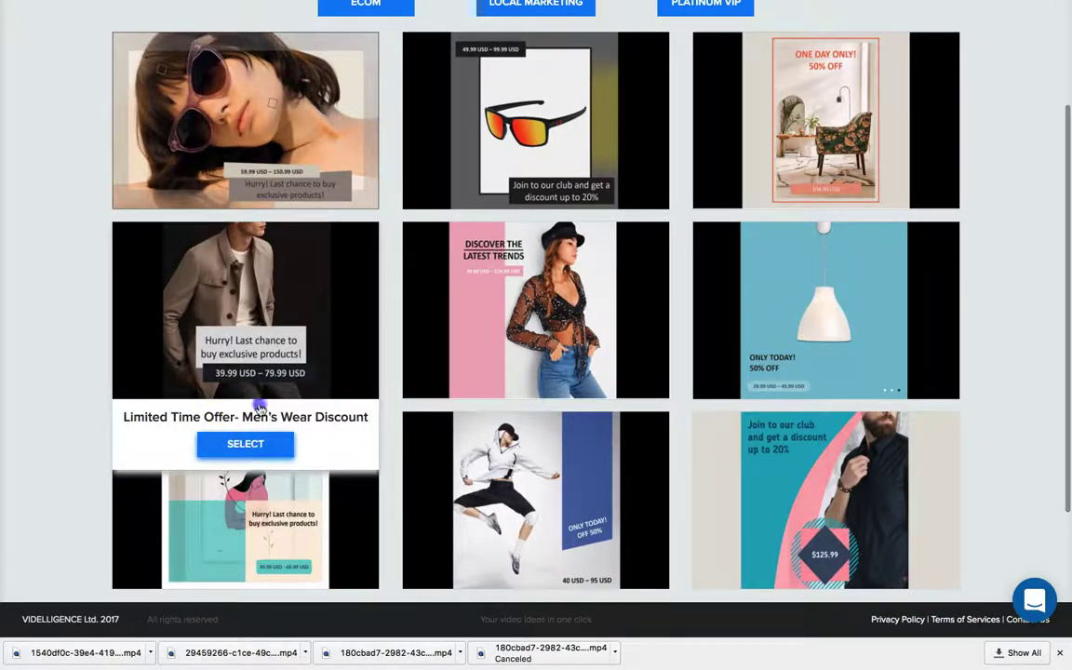
scroll(490, 395, "down", 3)
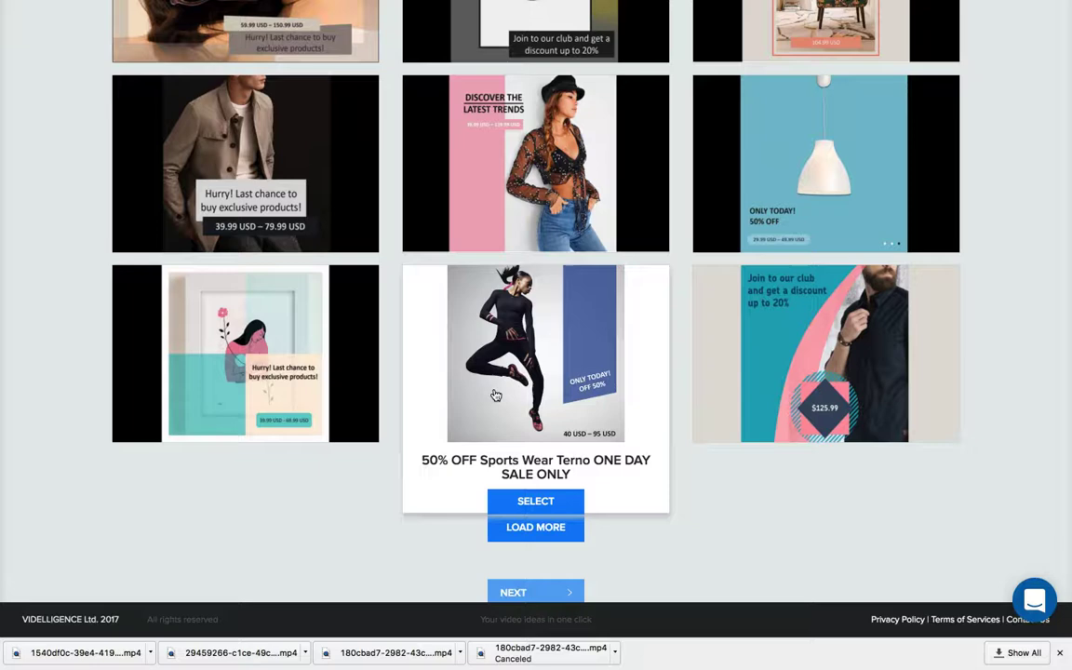
mouse_move(313, 419)
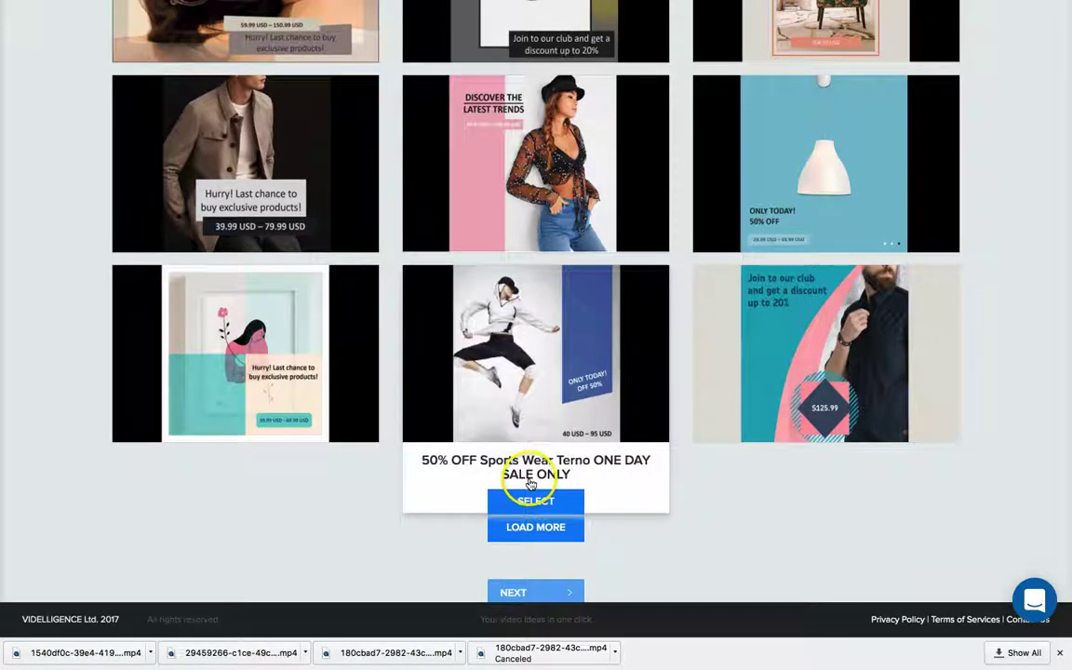
scroll(512, 470, "down", 1)
left_click(531, 481)
scroll(530, 484, "down", 5)
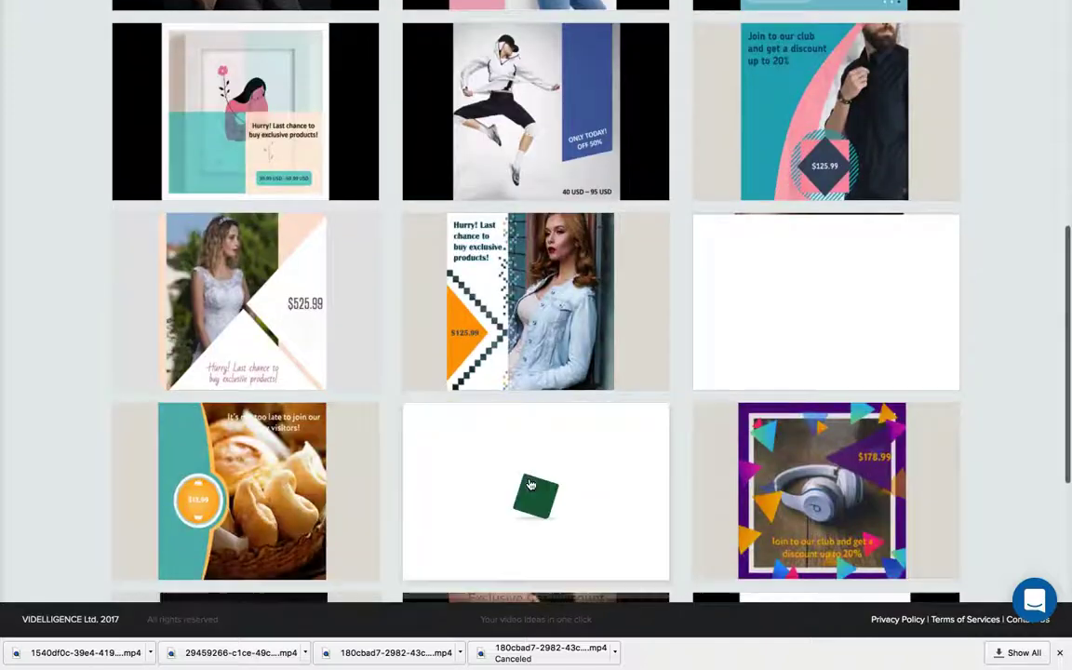
scroll(530, 484, "down", 2)
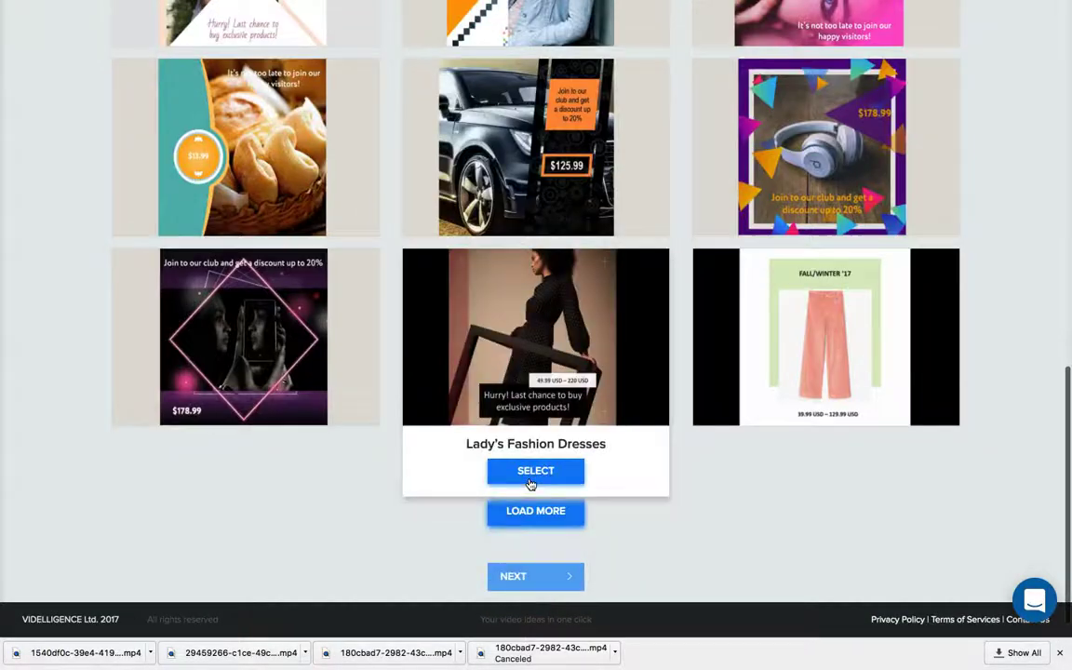
scroll(531, 483, "down", 1)
left_click(530, 484)
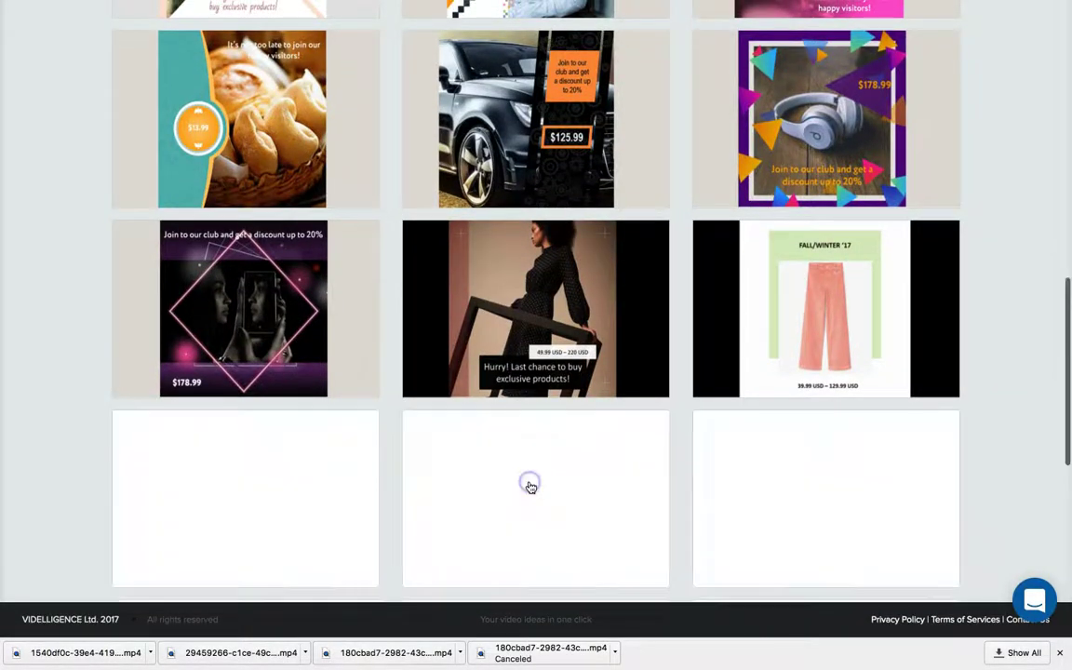
scroll(531, 488, "down", 5)
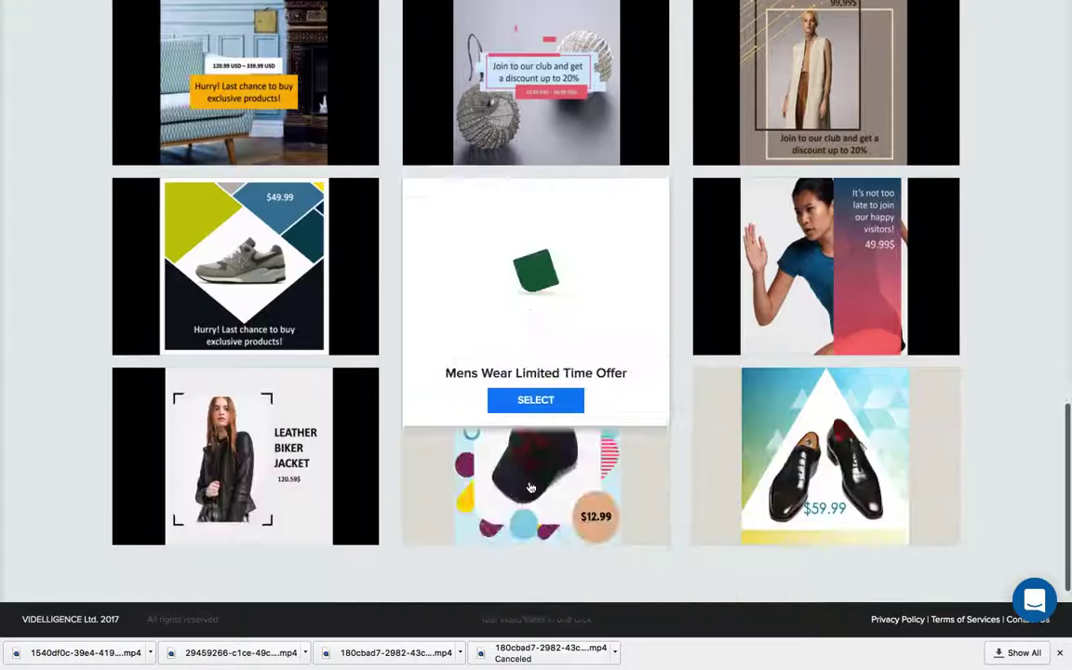
scroll(531, 488, "down", 1)
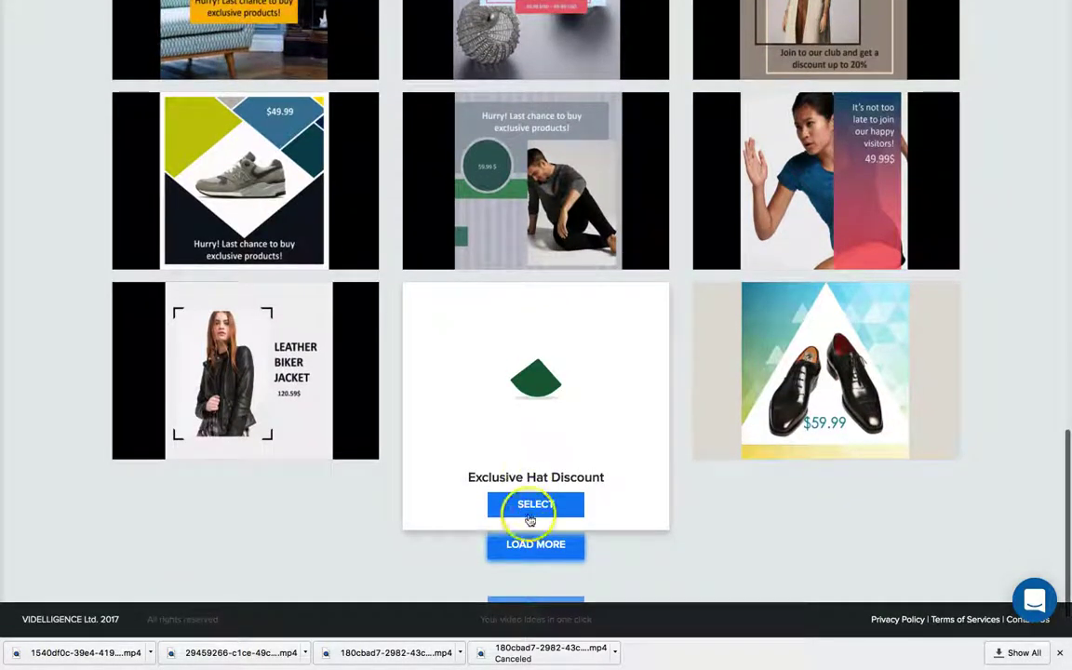
left_click(529, 548)
scroll(526, 552, "down", 2)
scroll(527, 553, "down", 4)
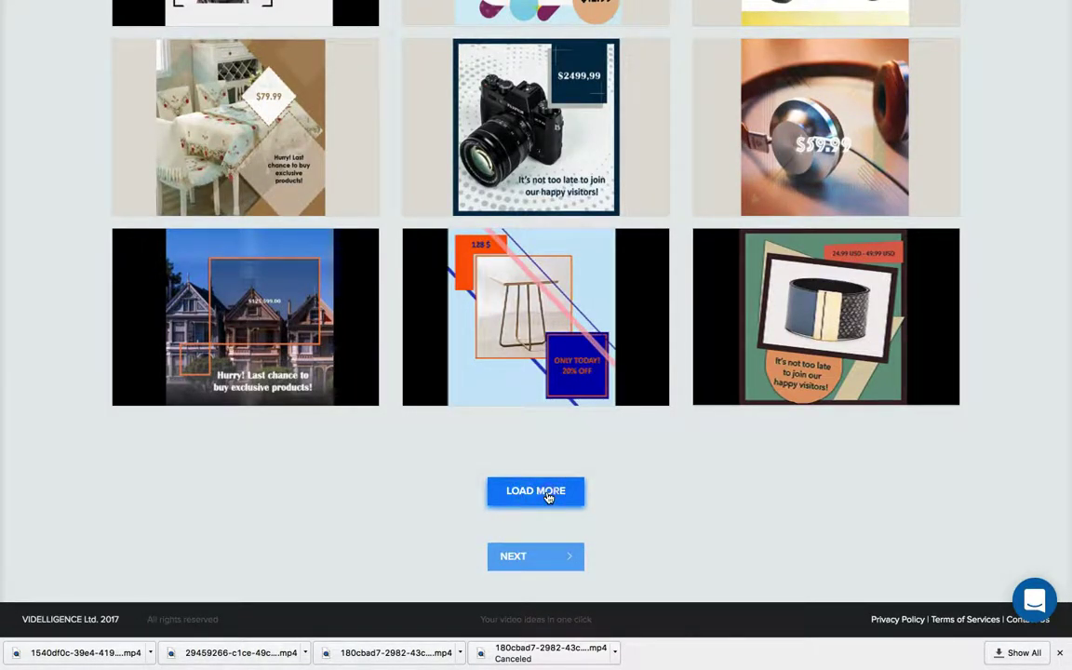
Scroll back through the loaded templates to locate the Men's Shades club membership card
mouse_move(310, 196)
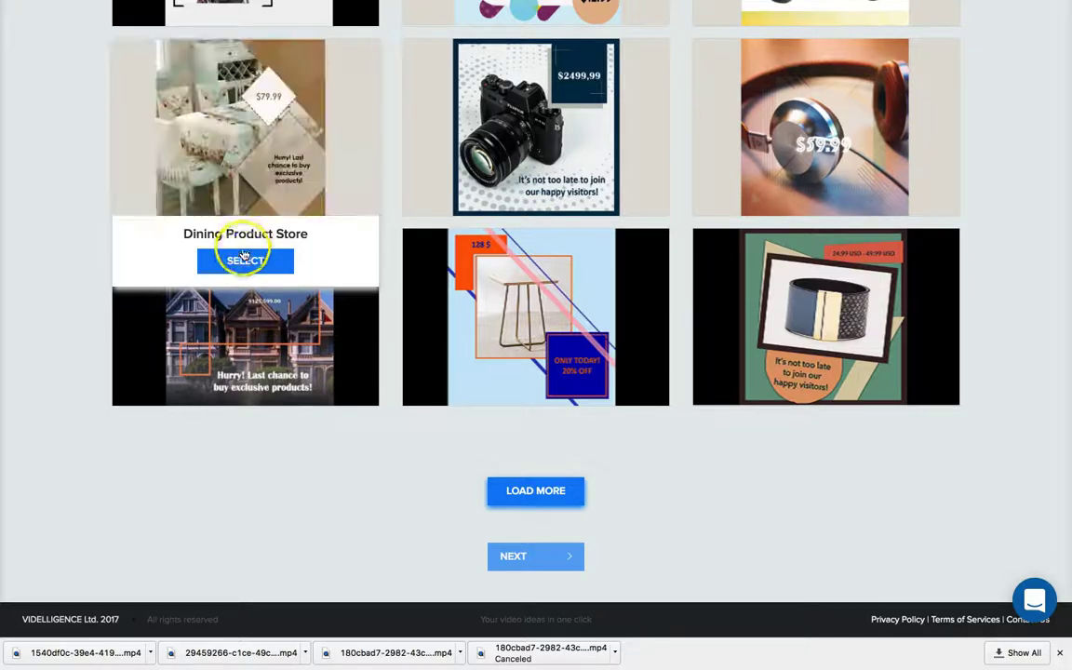
mouse_move(526, 212)
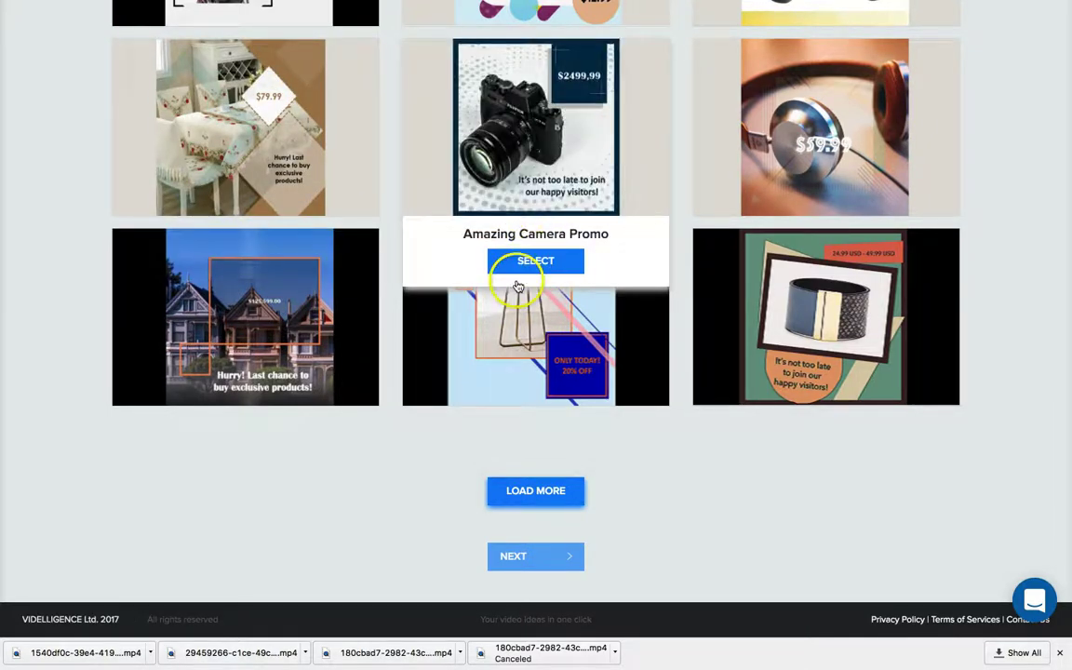
scroll(815, 251, "up", 5)
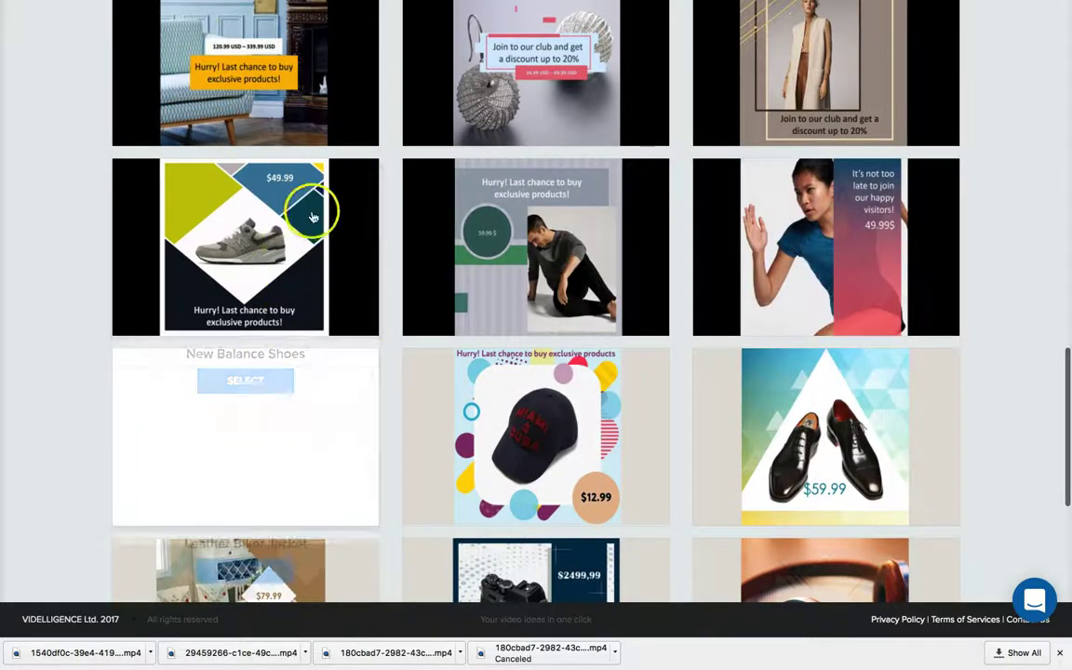
scroll(311, 212, "up", 4)
scroll(312, 215, "up", 4)
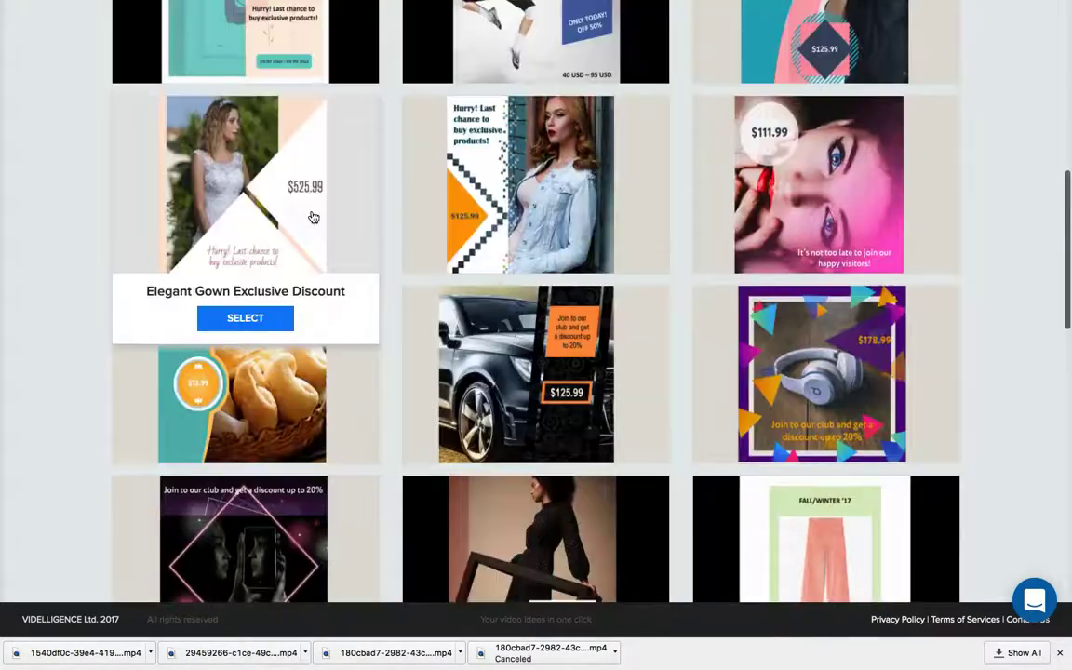
scroll(484, 212, "up", 3)
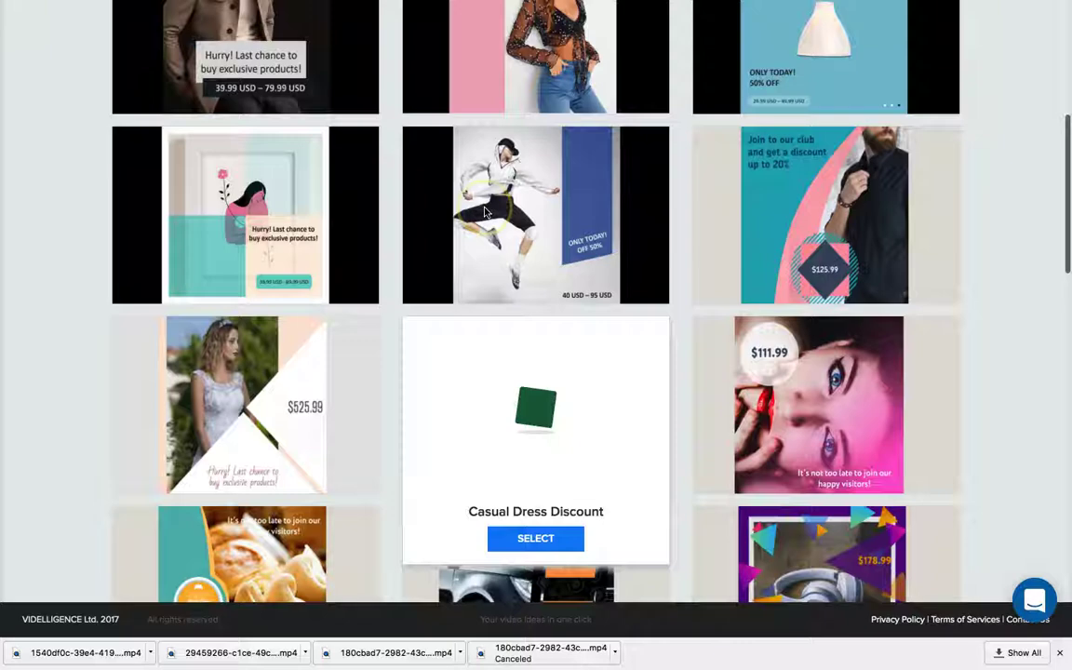
scroll(483, 212, "up", 2)
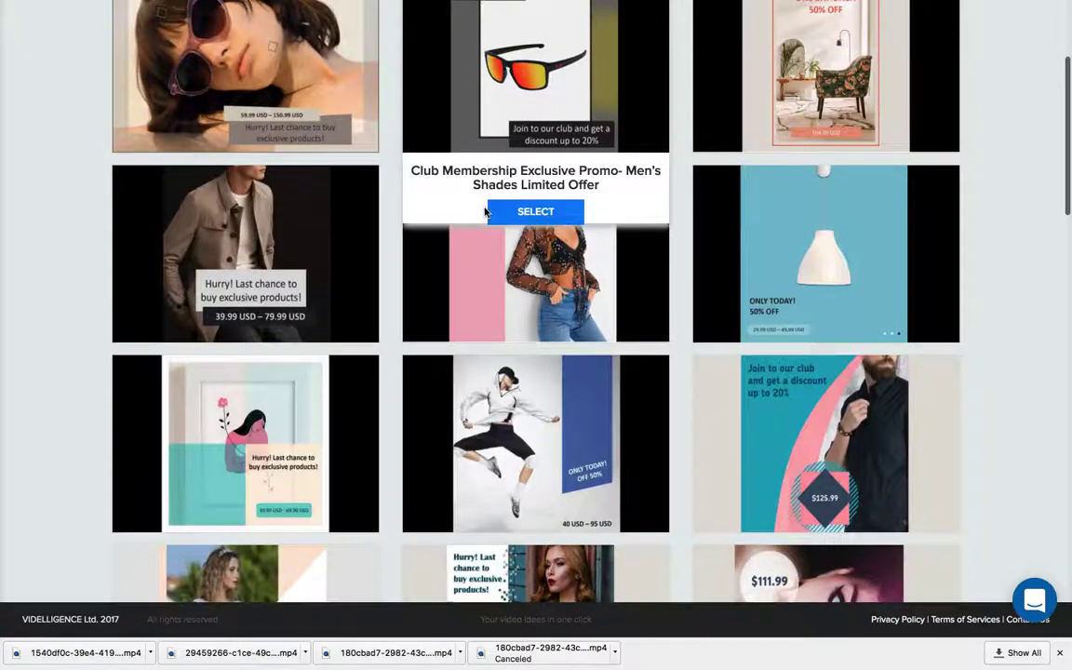
scroll(483, 322, "down", 4)
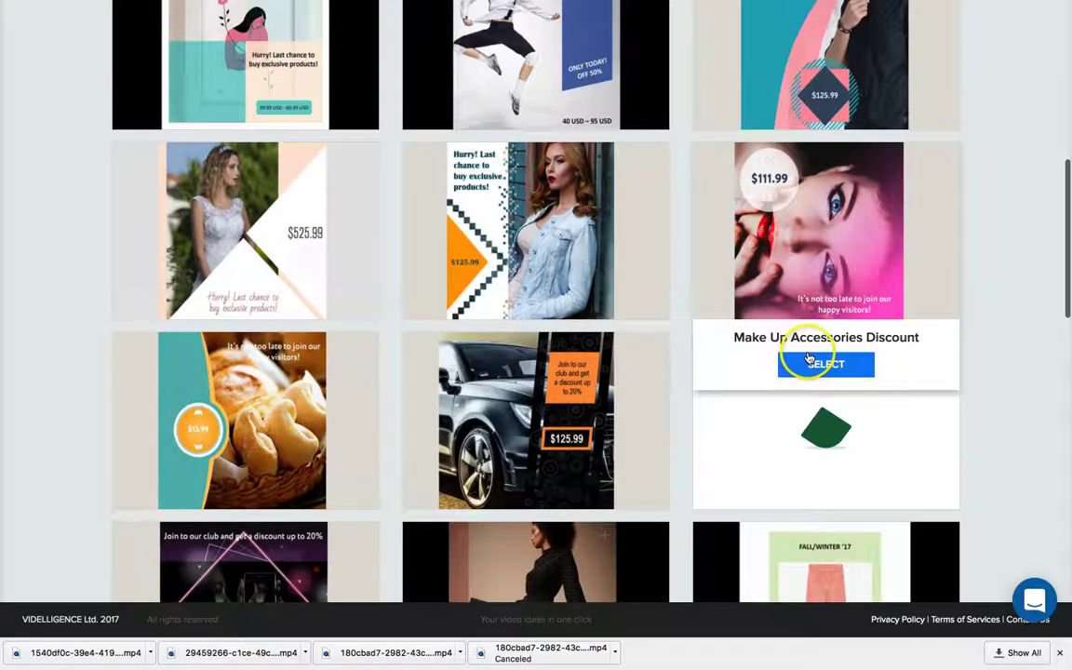
scroll(818, 420, "down", 3)
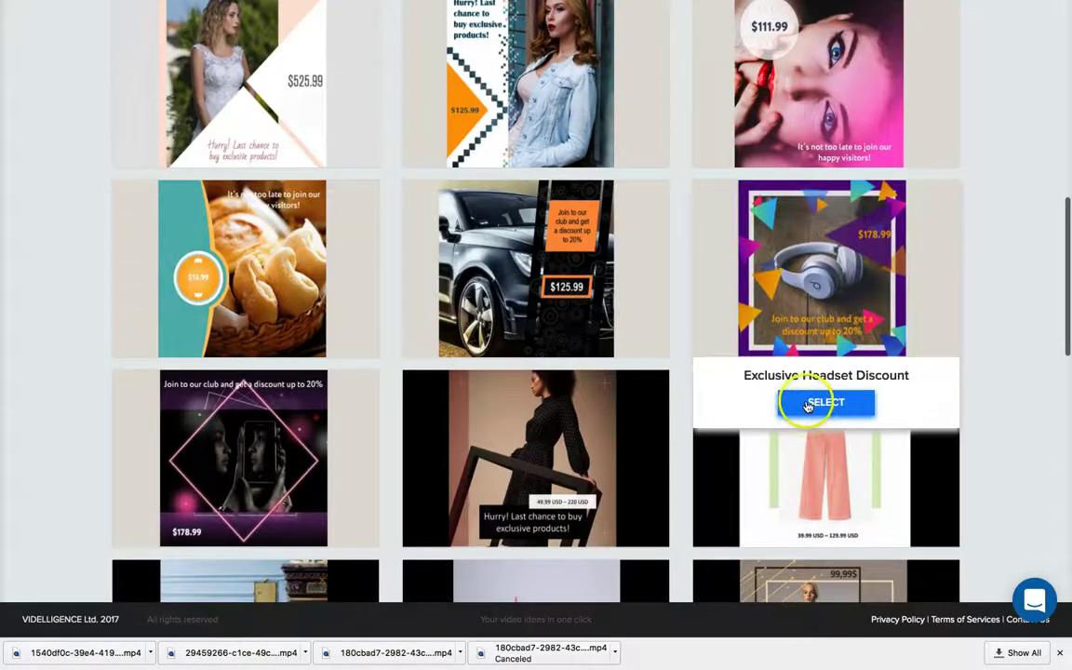
scroll(808, 407, "down", 10)
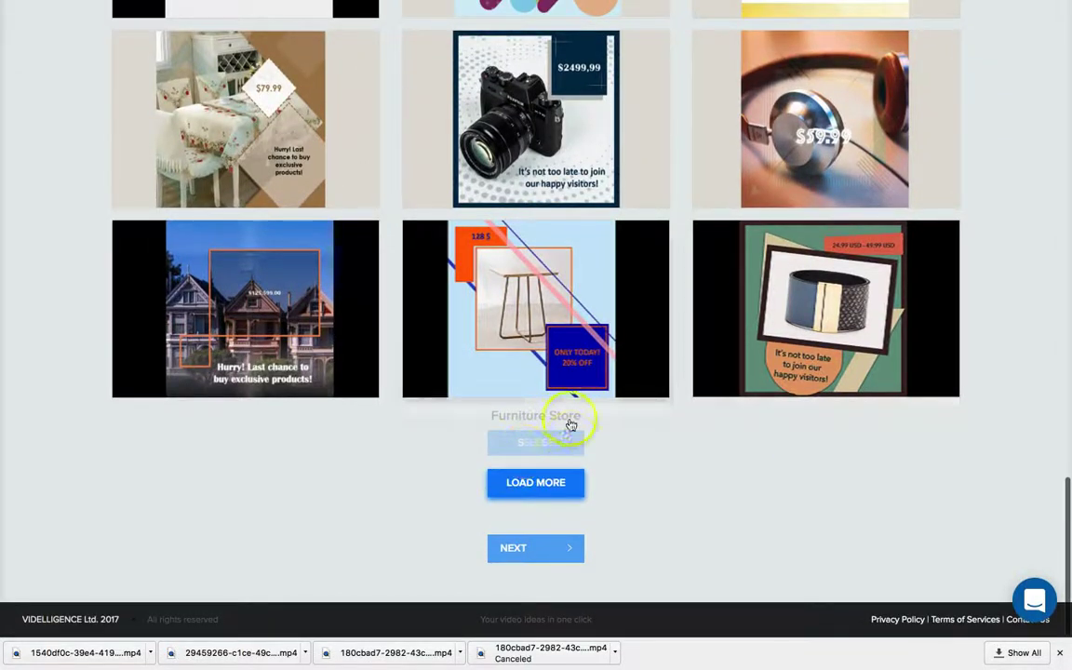
right_click(559, 477)
left_click(527, 493)
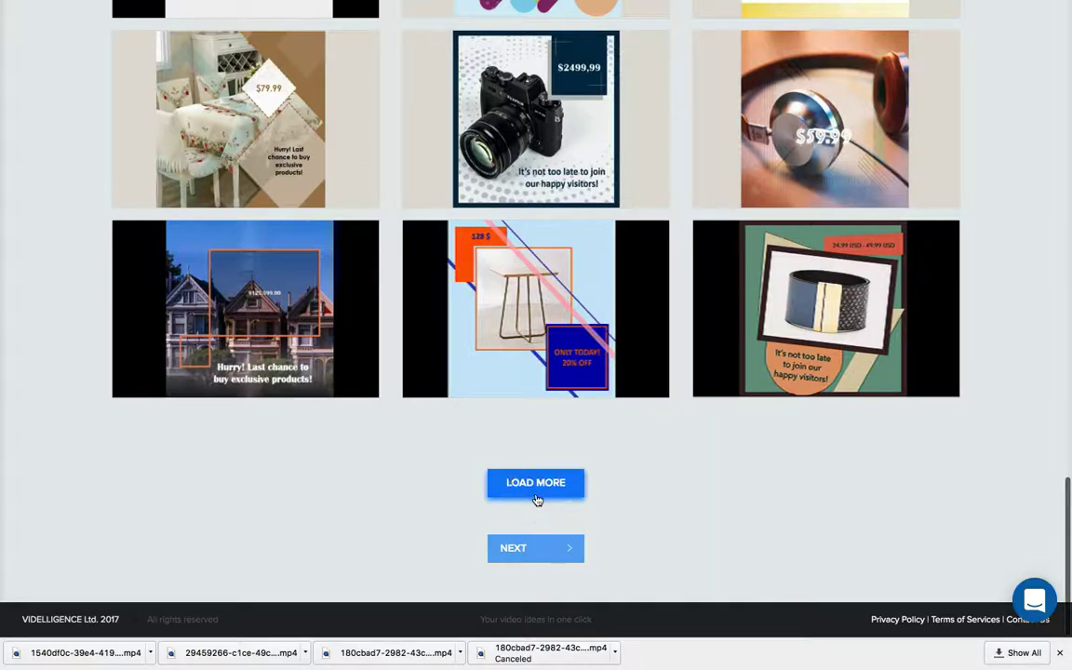
scroll(648, 342, "up", 4)
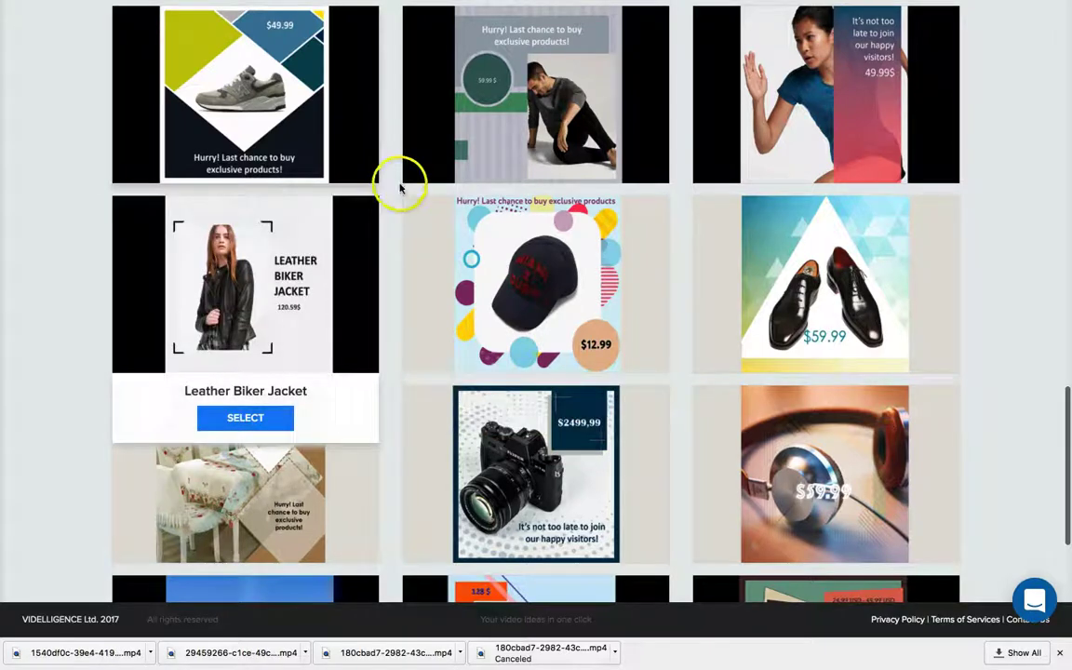
scroll(397, 182, "up", 8)
scroll(400, 189, "up", 5)
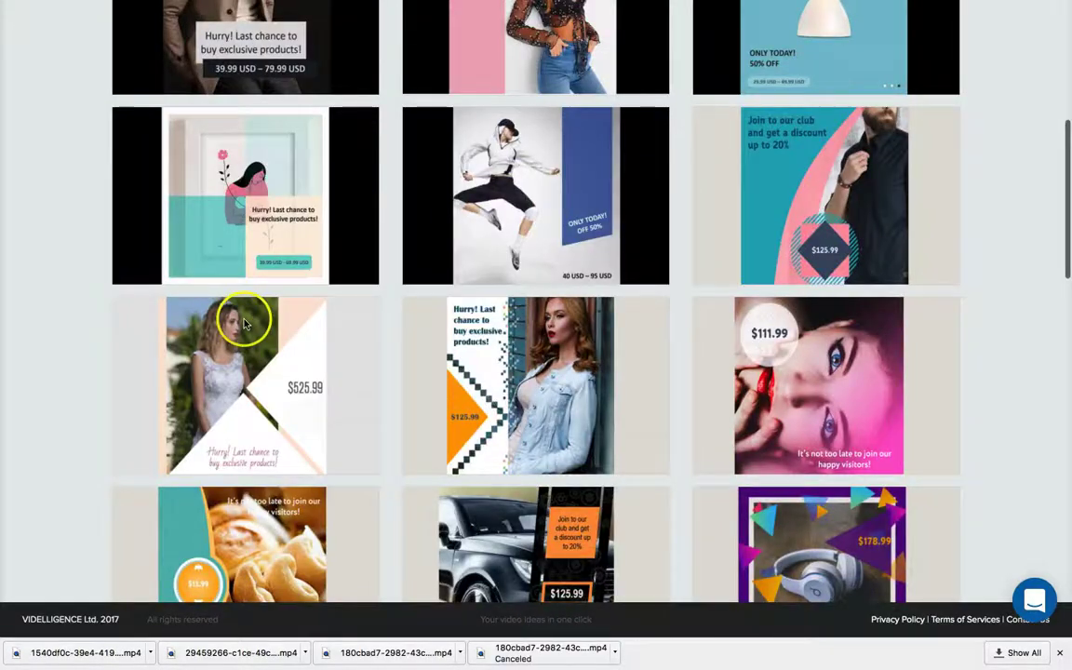
scroll(331, 314, "up", 4)
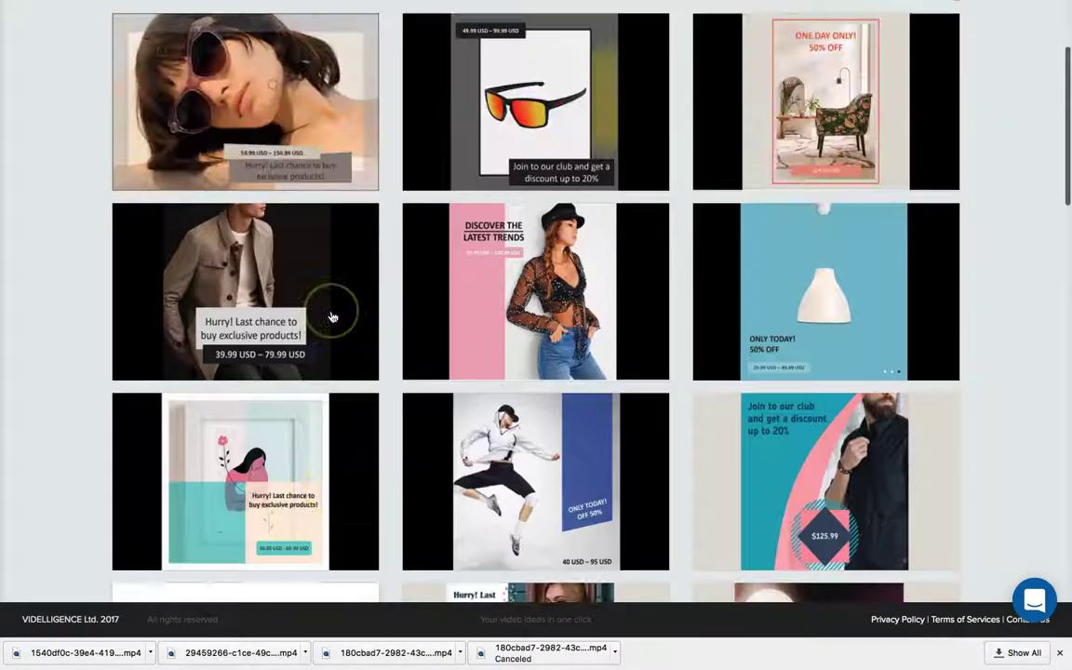
scroll(332, 317, "up", 3)
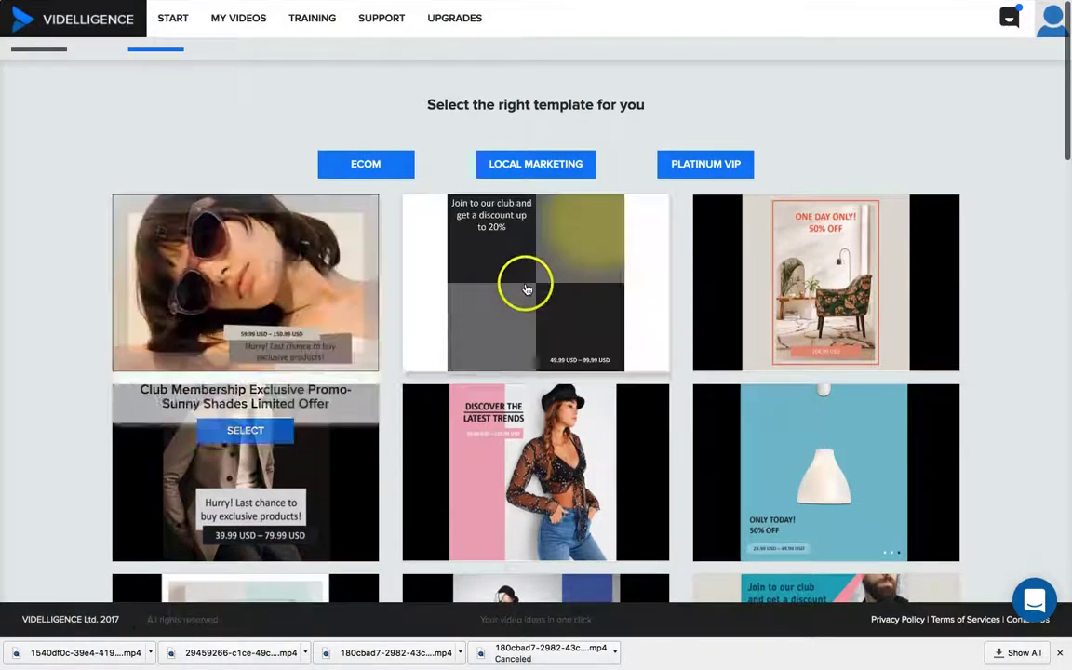
mouse_move(536, 311)
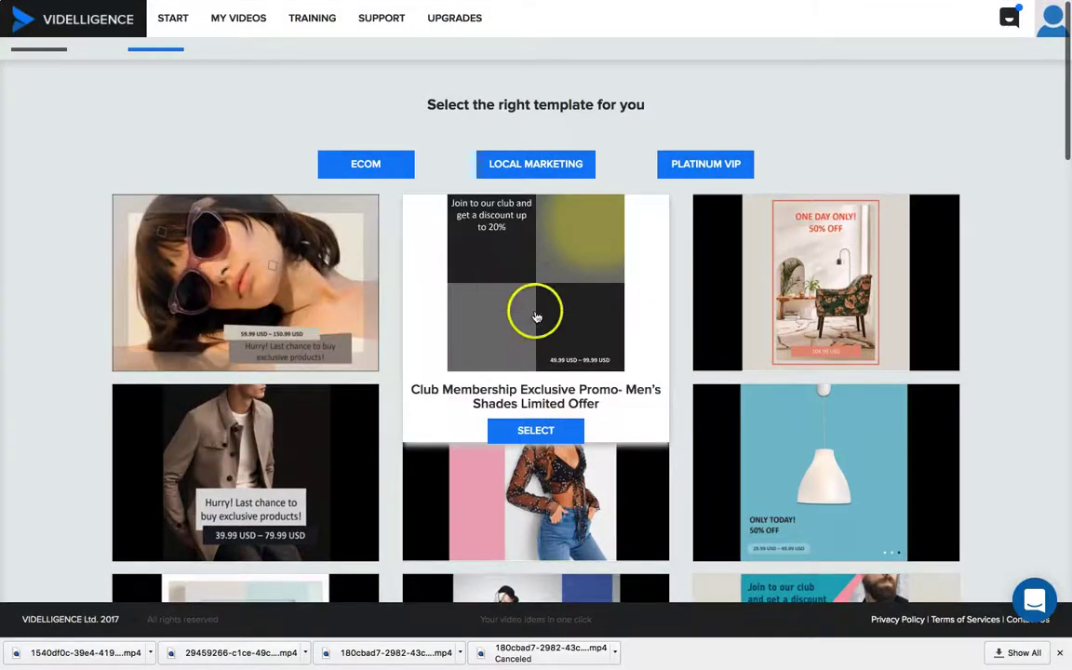
Select the Men's Shades Limited Offer template and proceed to the headline, price and call-to-action step
left_click(527, 431)
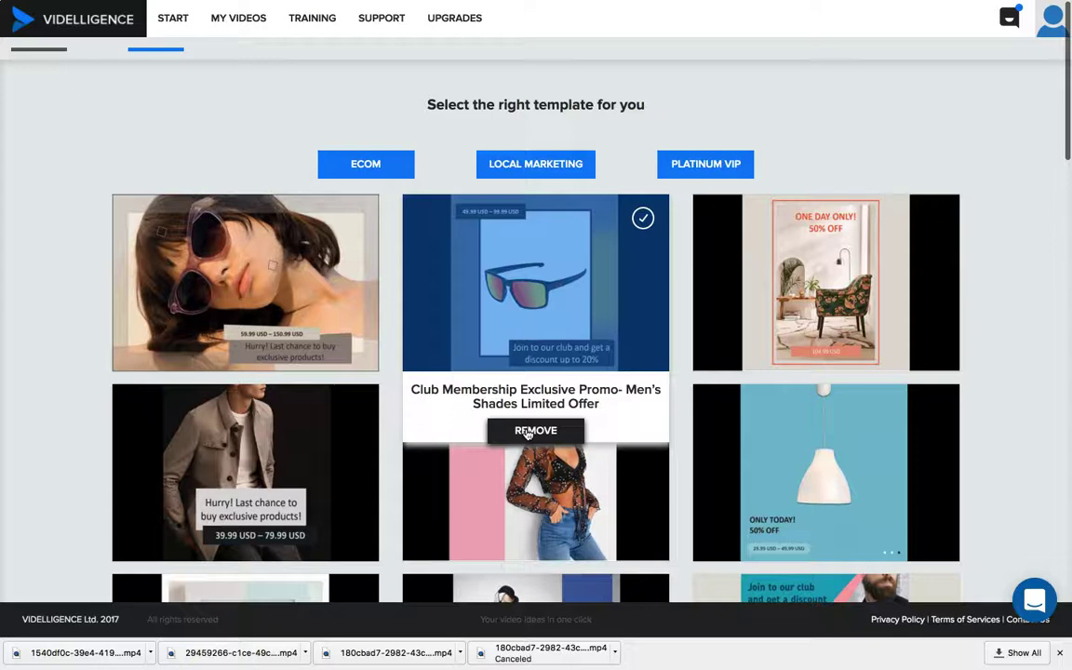
left_click(526, 430)
left_click(527, 431)
scroll(525, 434, "down", 15)
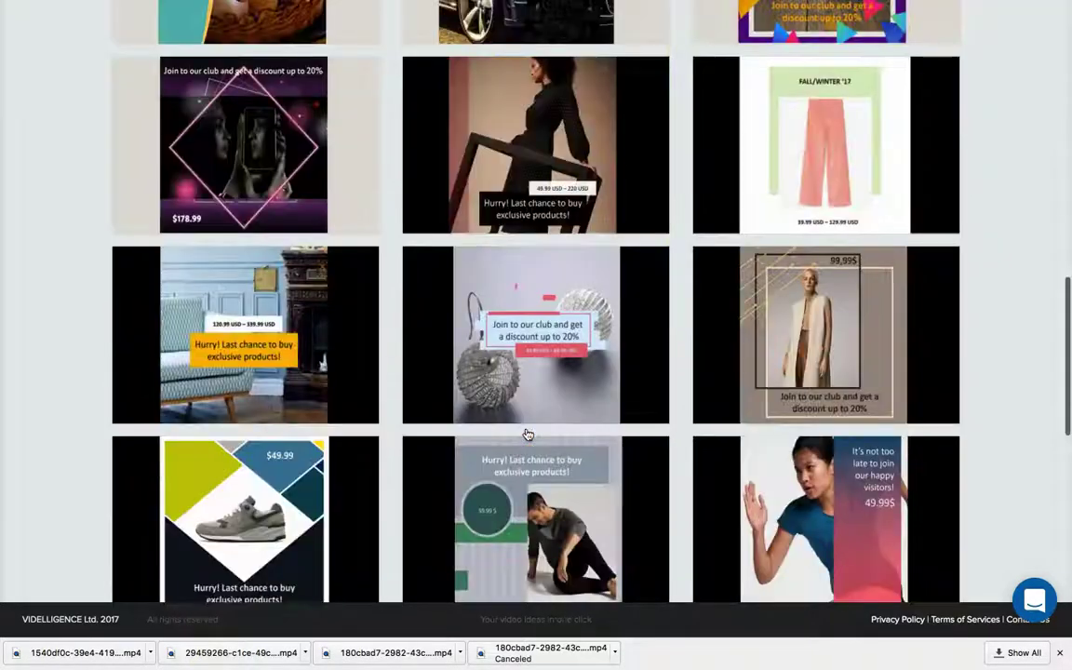
scroll(507, 512, "down", 3)
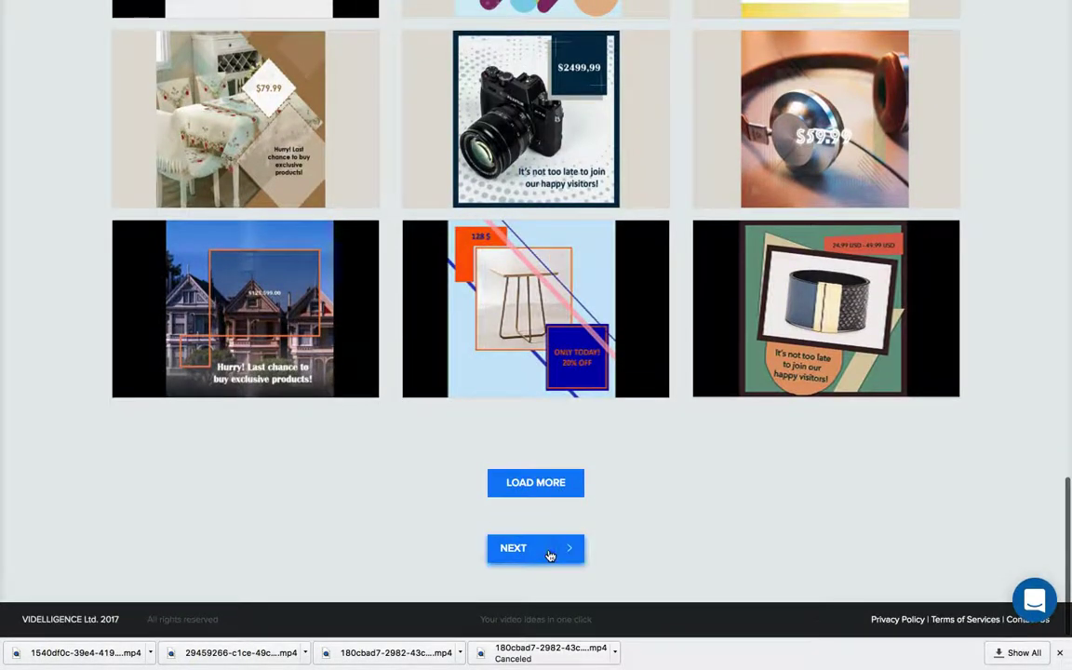
left_click(550, 555)
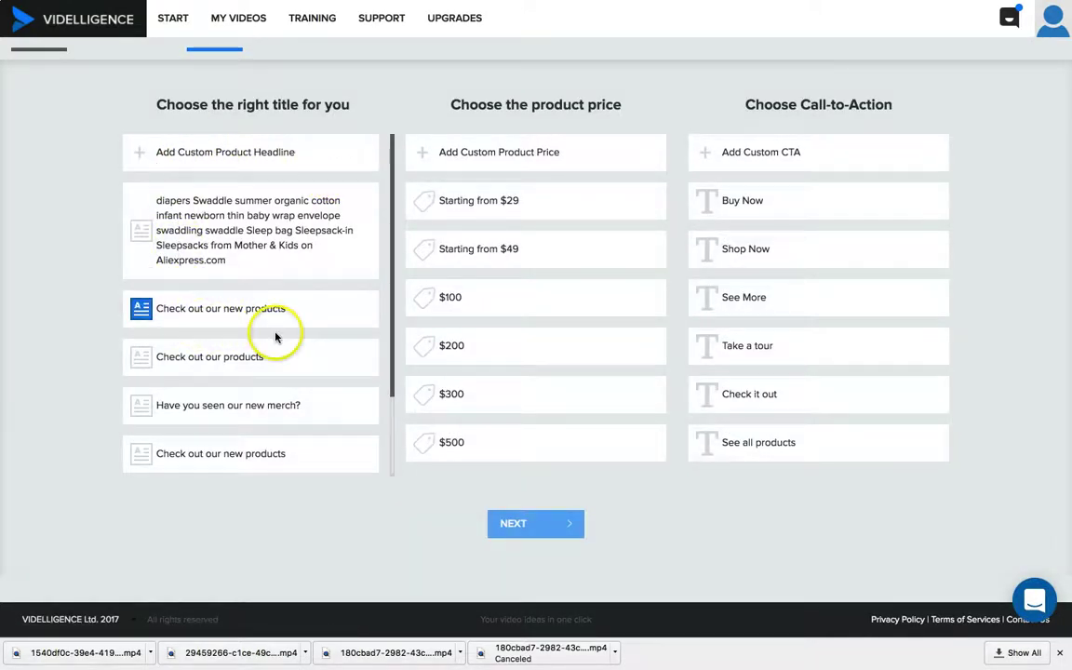
Choose the 'Have you seen our new merch?' headline, '$14.99 + Free Shipping!' price and Buy Now
left_click(248, 410)
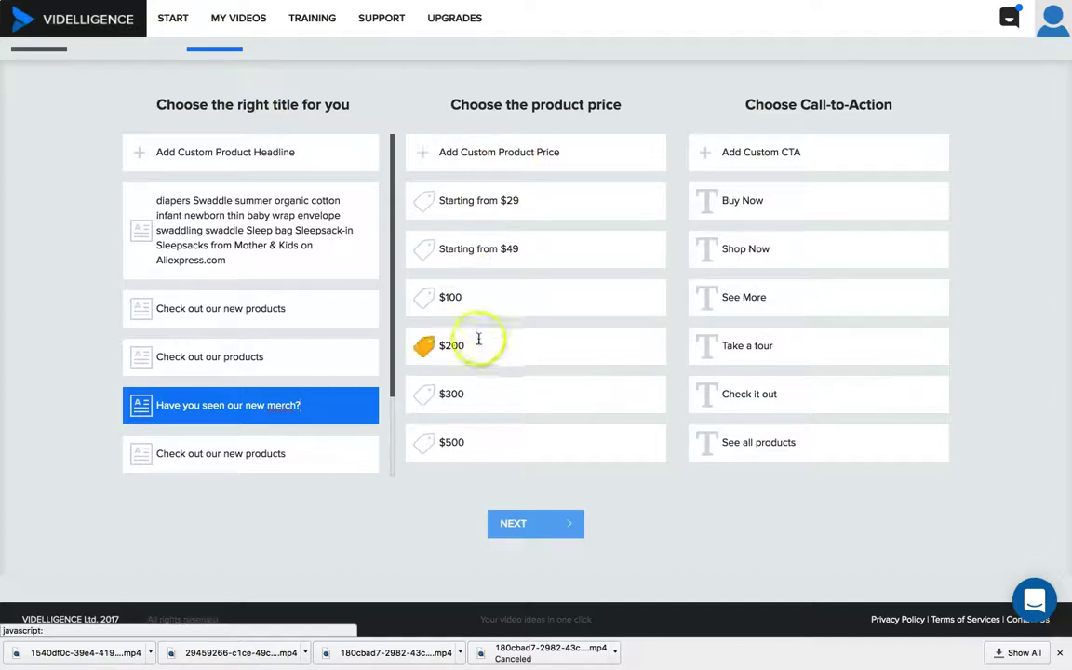
left_click(480, 303)
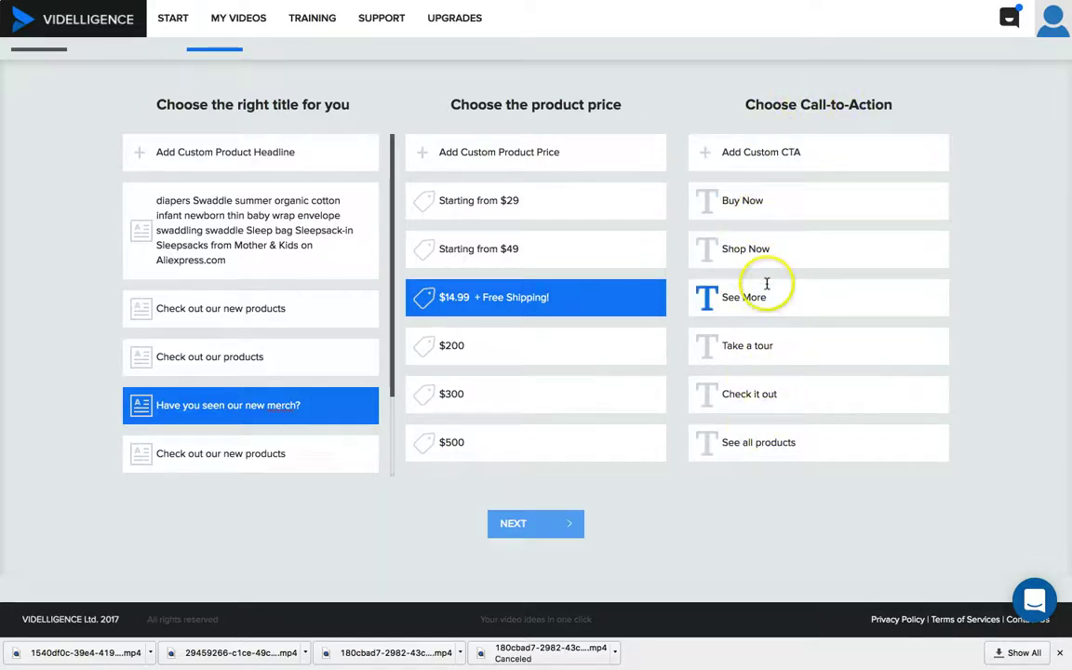
left_click(759, 206)
left_click(609, 445)
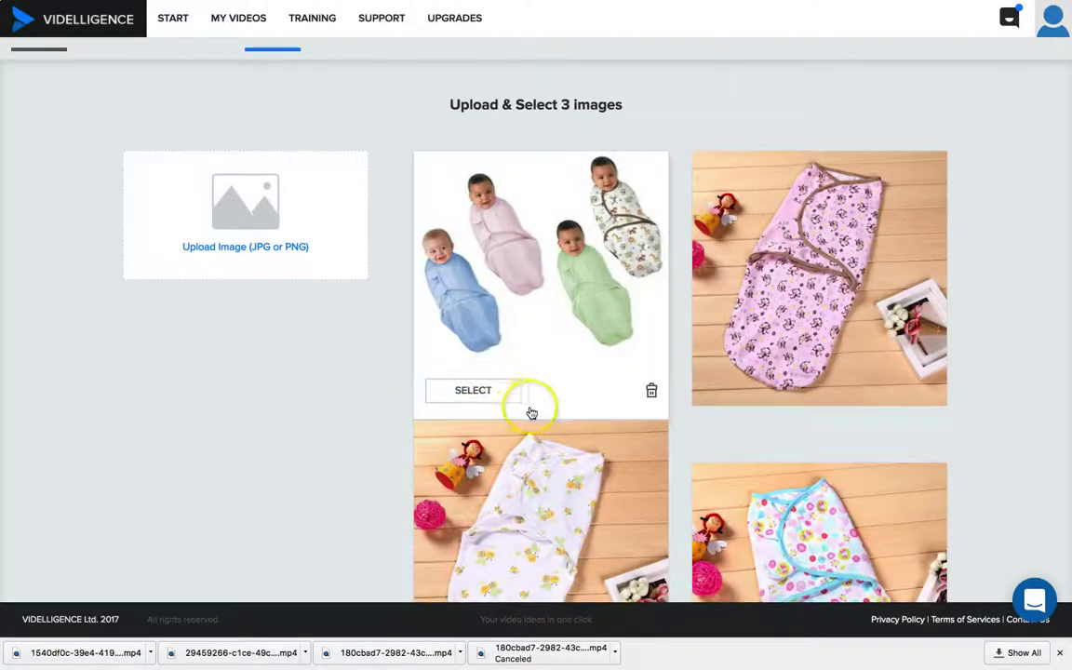
Select the four-babies, floral blue-trim and pink patterned swaddle photos as the three images
left_click(476, 396)
scroll(556, 410, "down", 3)
scroll(555, 403, "down", 3)
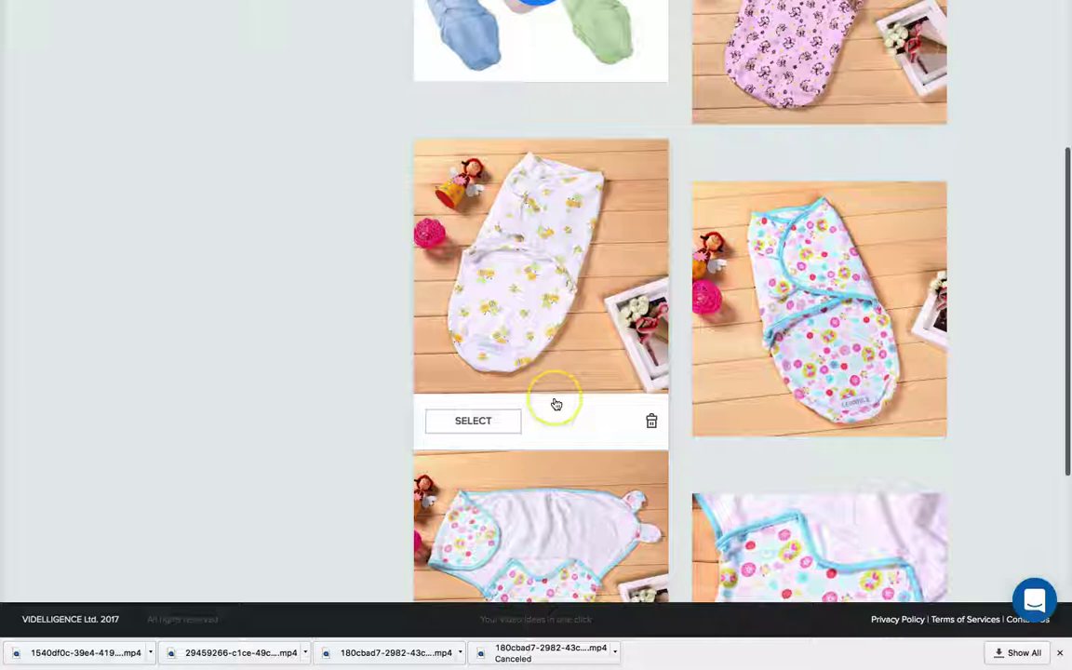
scroll(558, 442, "up", 3)
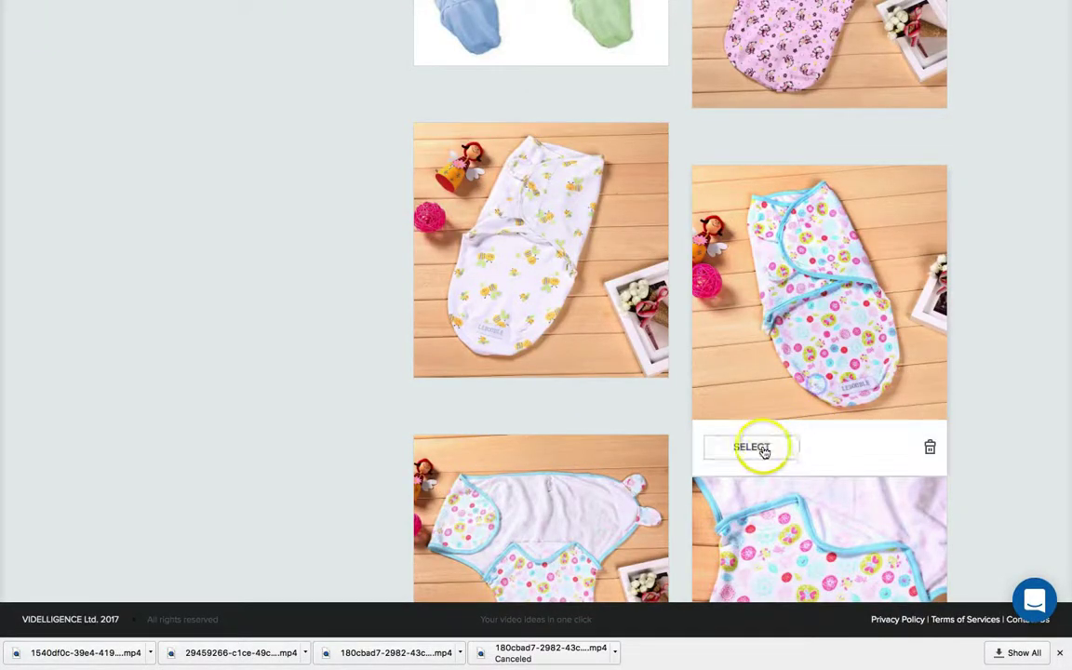
left_click(755, 445)
scroll(785, 432, "up", 2)
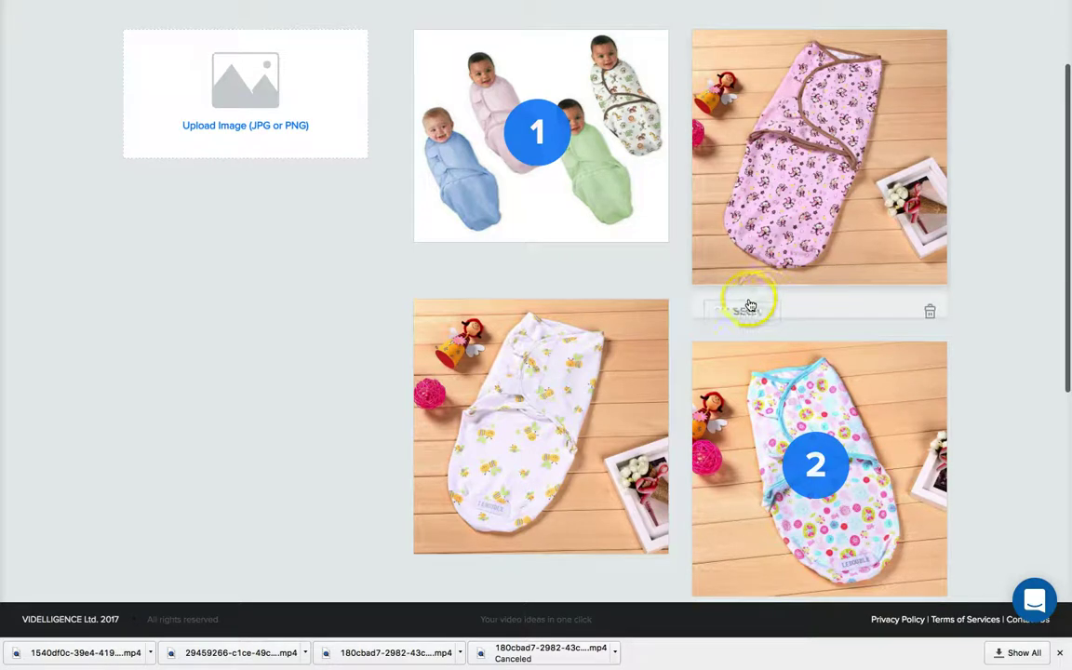
left_click(735, 311)
scroll(707, 326, "down", 5)
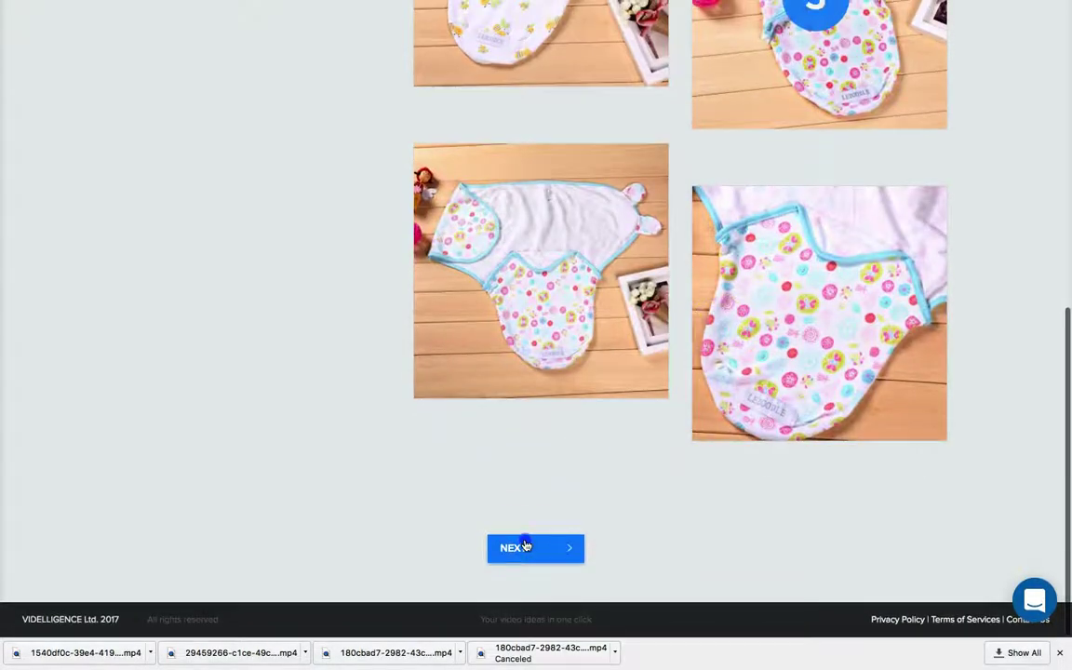
left_click(526, 546)
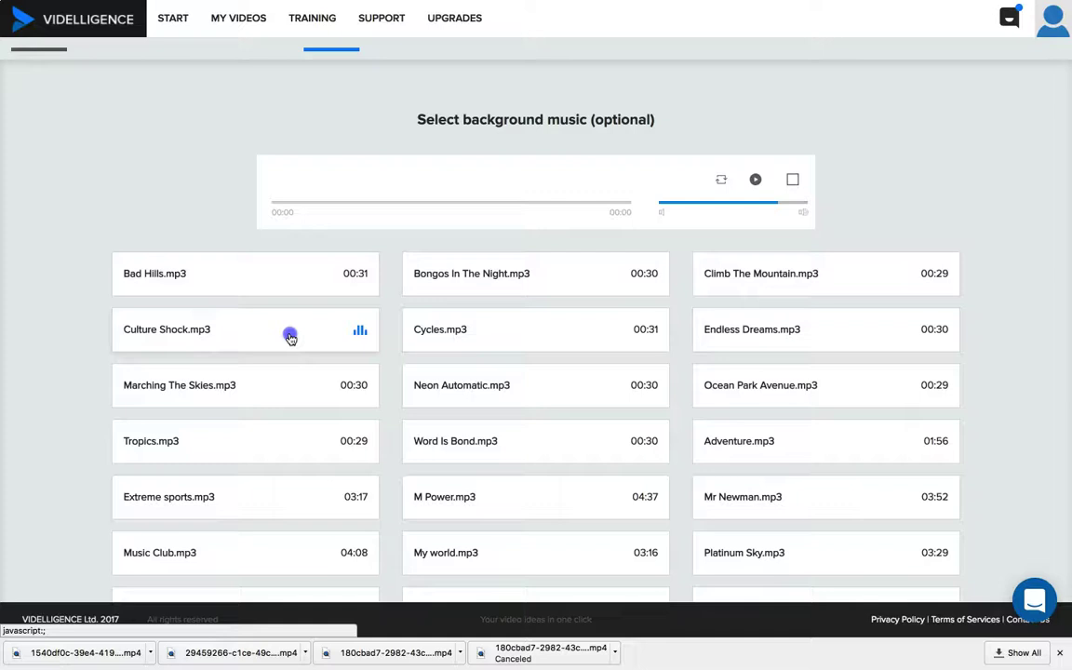
Pick Culture Shock.mp3 from the music list and continue to customization
left_click(290, 338)
scroll(470, 342, "down", 3)
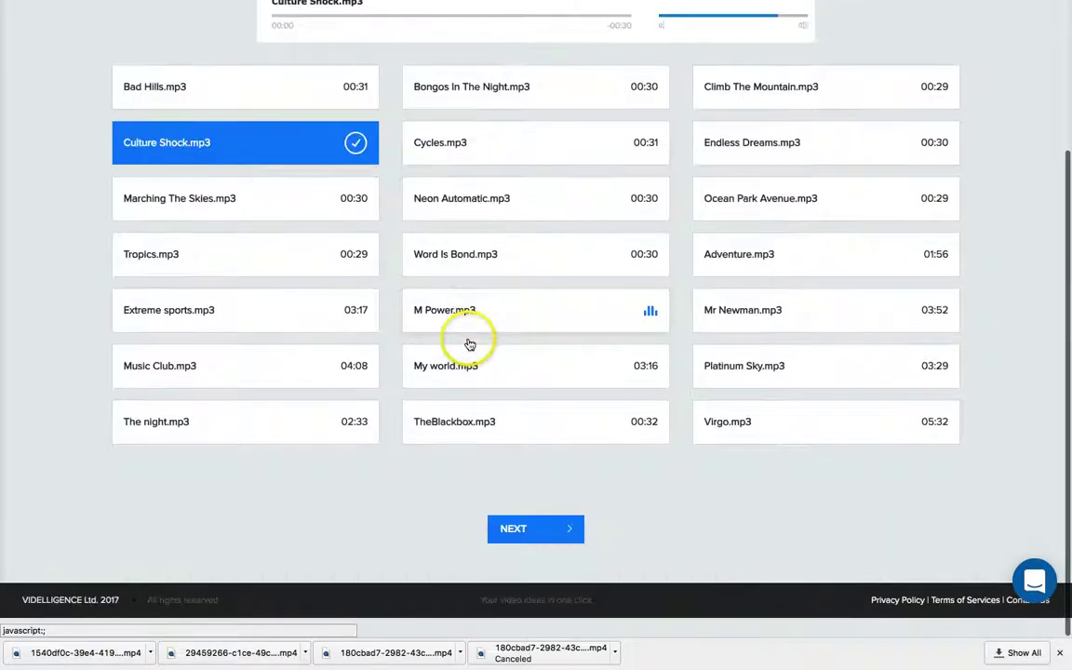
left_click(558, 549)
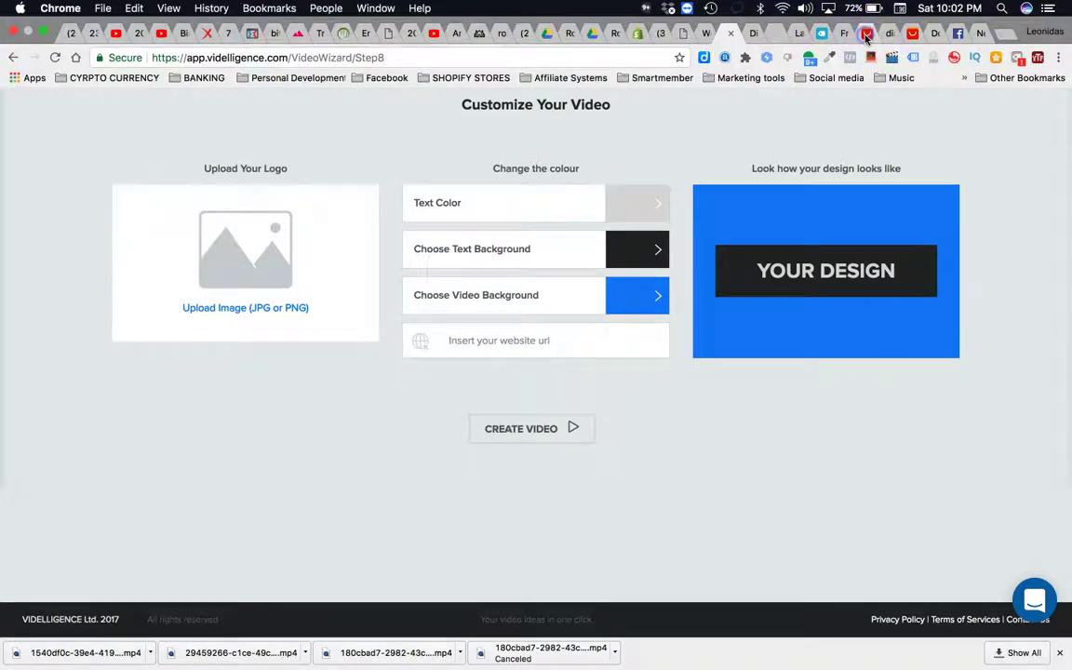
Switch to the AliExpress tab showing the swaddle product with four swaddled babies
left_click(865, 35)
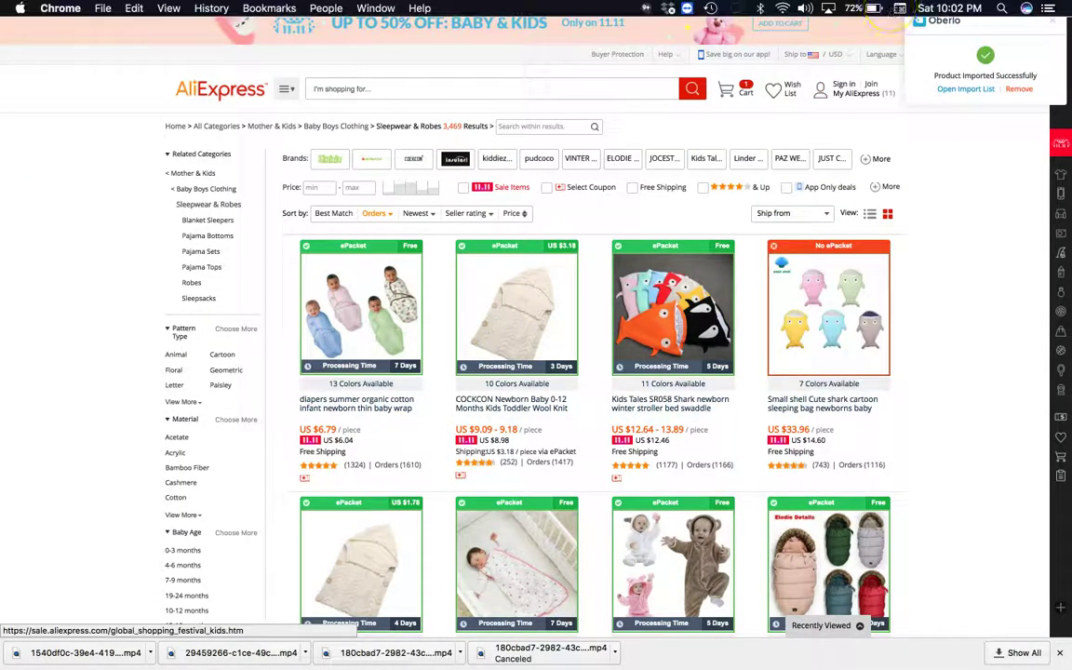
left_click(865, 36)
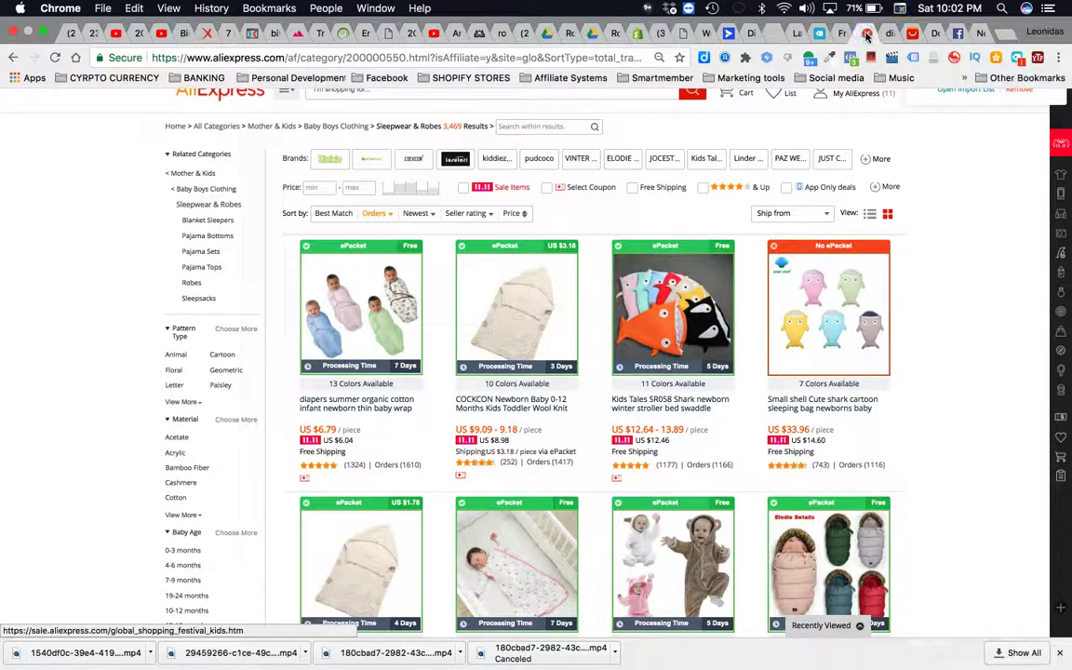
left_click(887, 37)
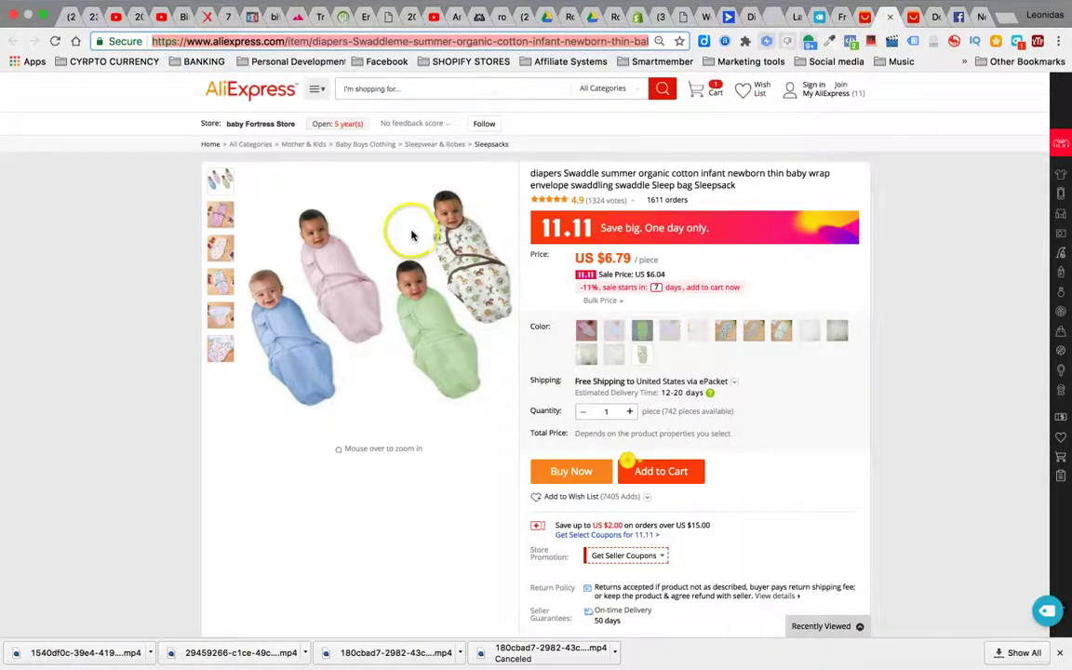
mouse_move(413, 240)
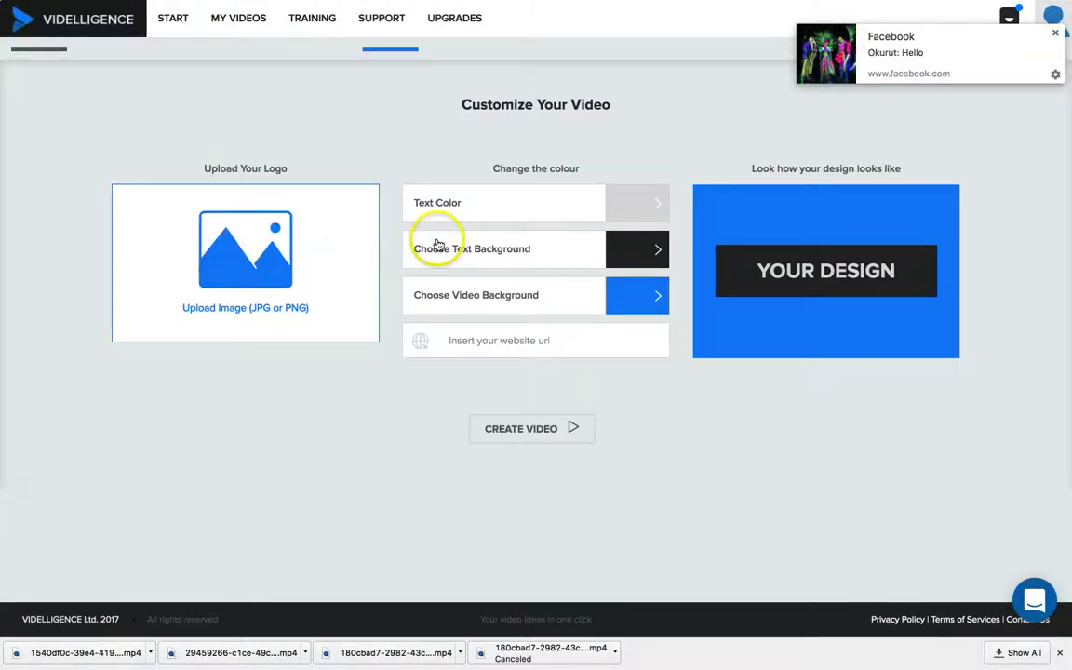
Upload the Desktop file 'Screen Shot 2017-11-04 at 10.02.37 PM' as the logo
left_click(481, 54)
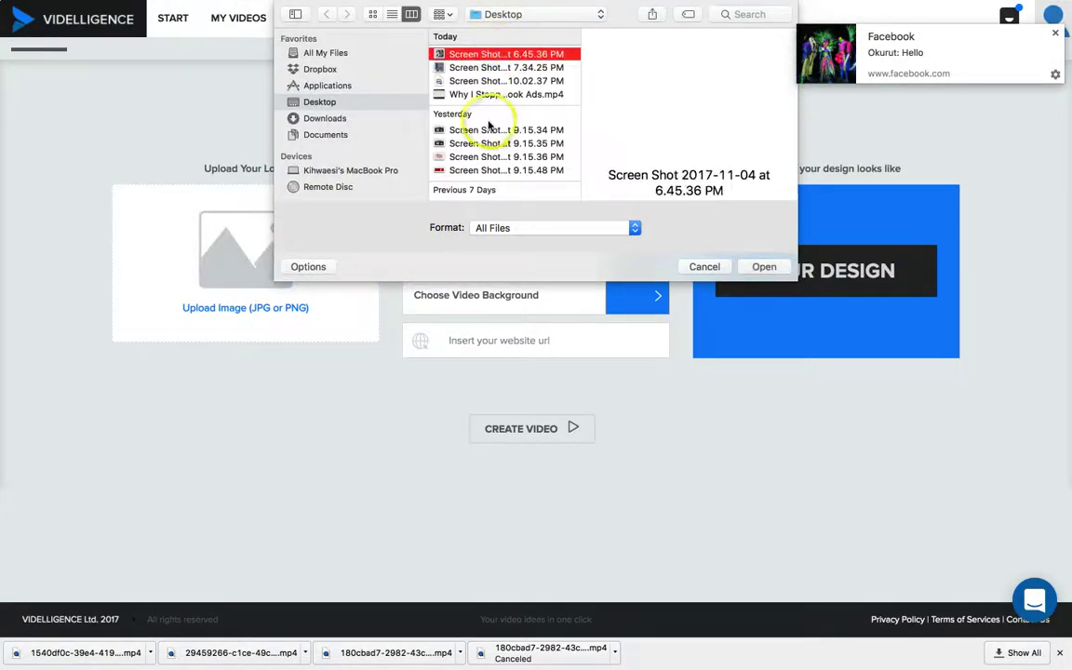
left_click(455, 94)
key("Up")
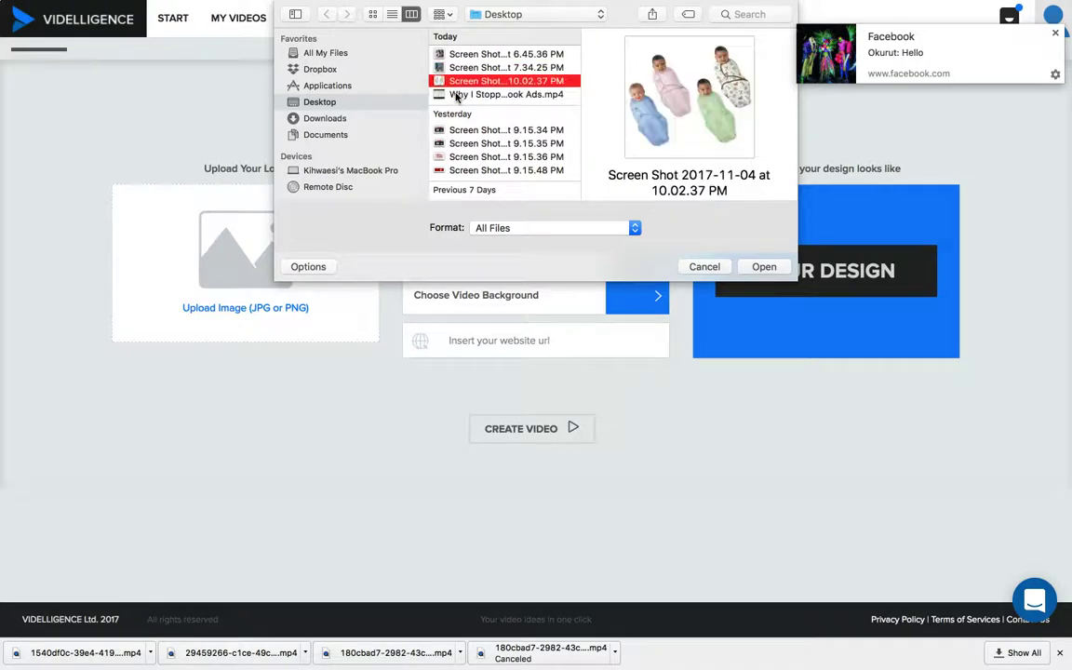
key("Return")
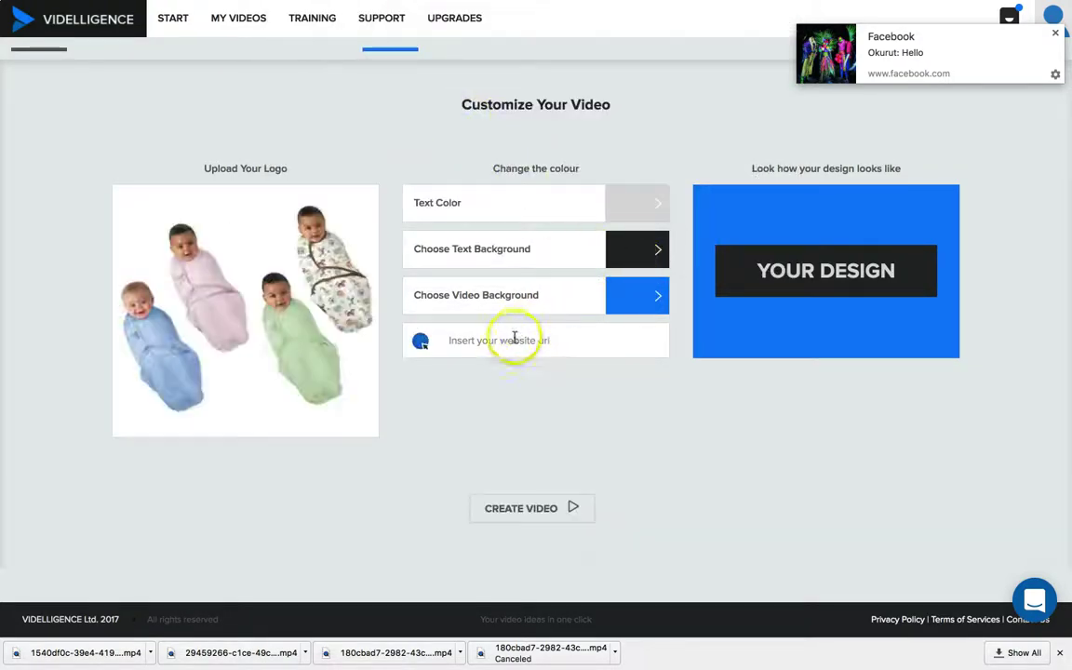
mouse_move(616, 9)
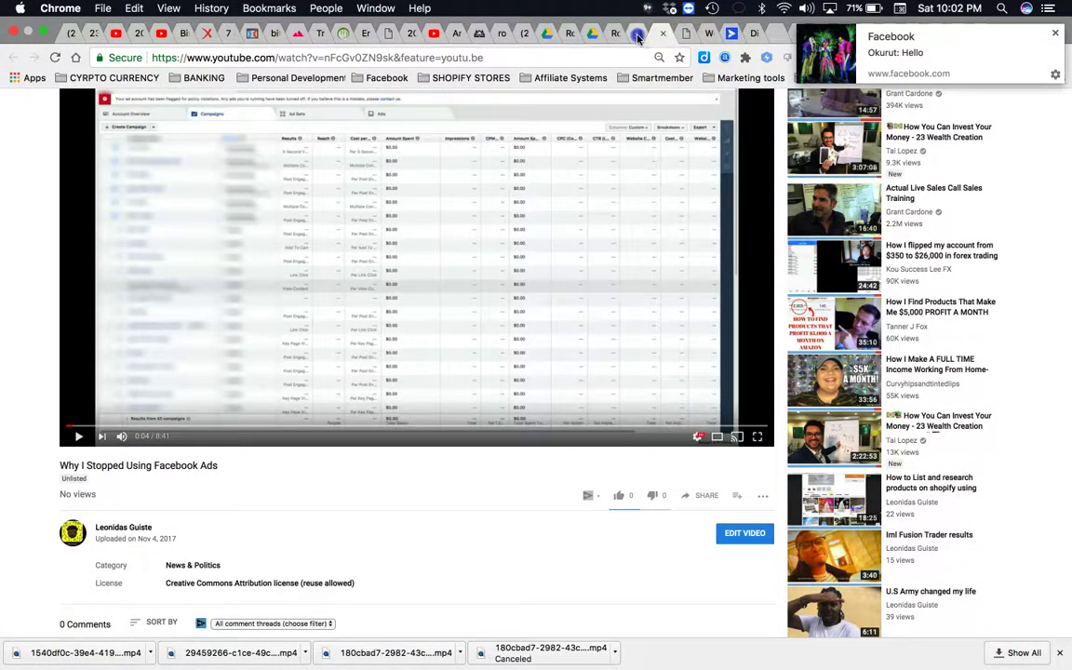
Open the Swaddle sleep sack product in the full-screen Shopify admin
left_click(637, 37)
key("ctrl+super+f")
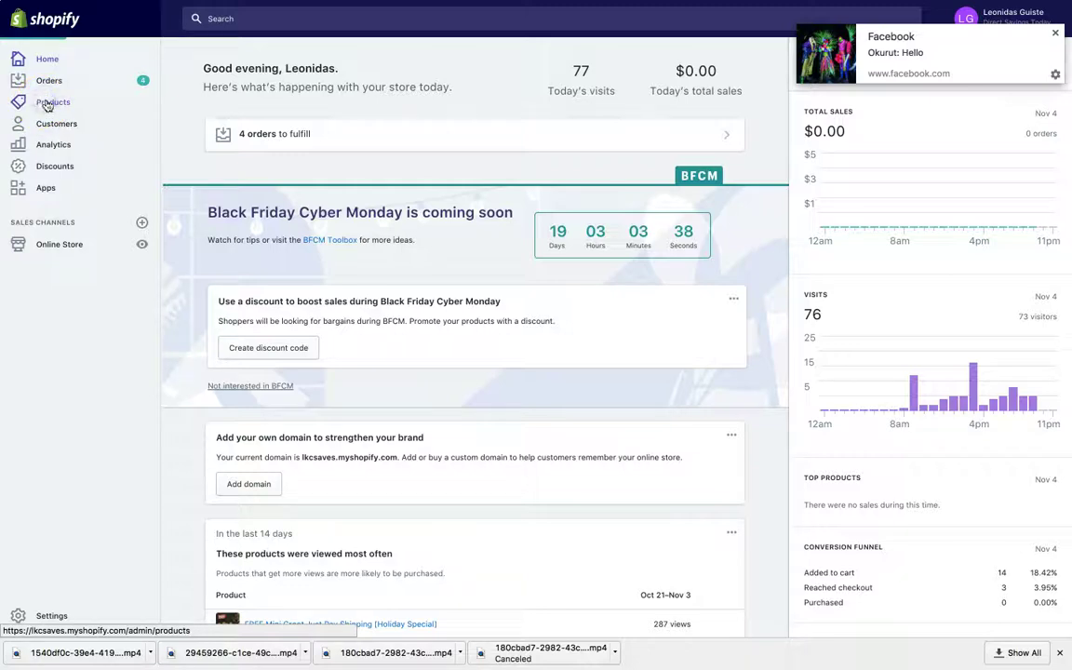
left_click(47, 105)
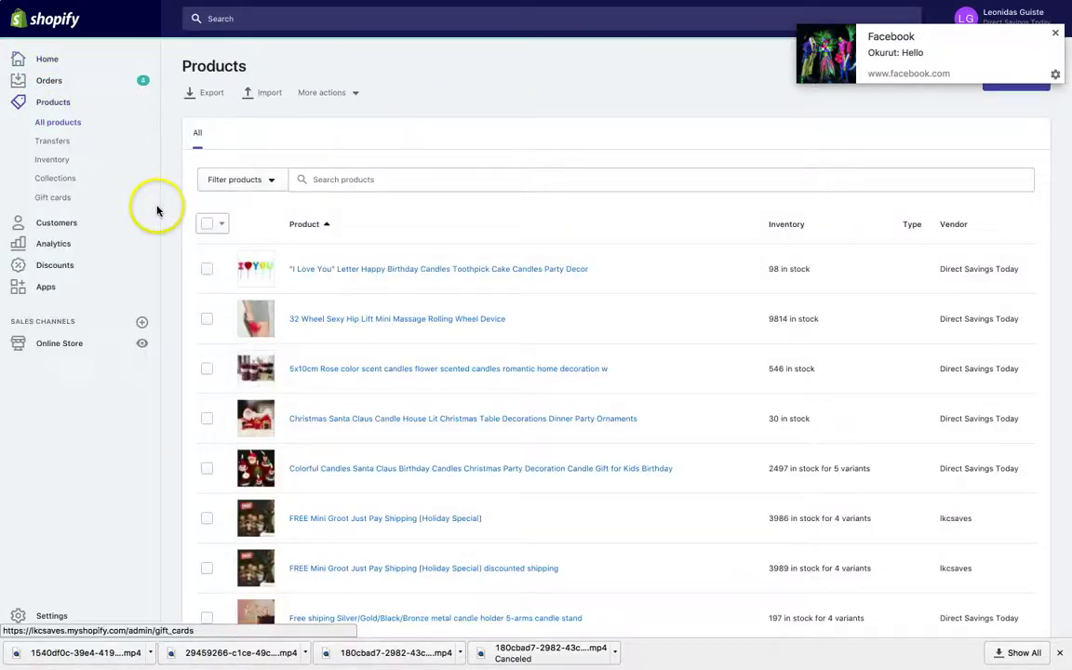
scroll(335, 426, "down", 5)
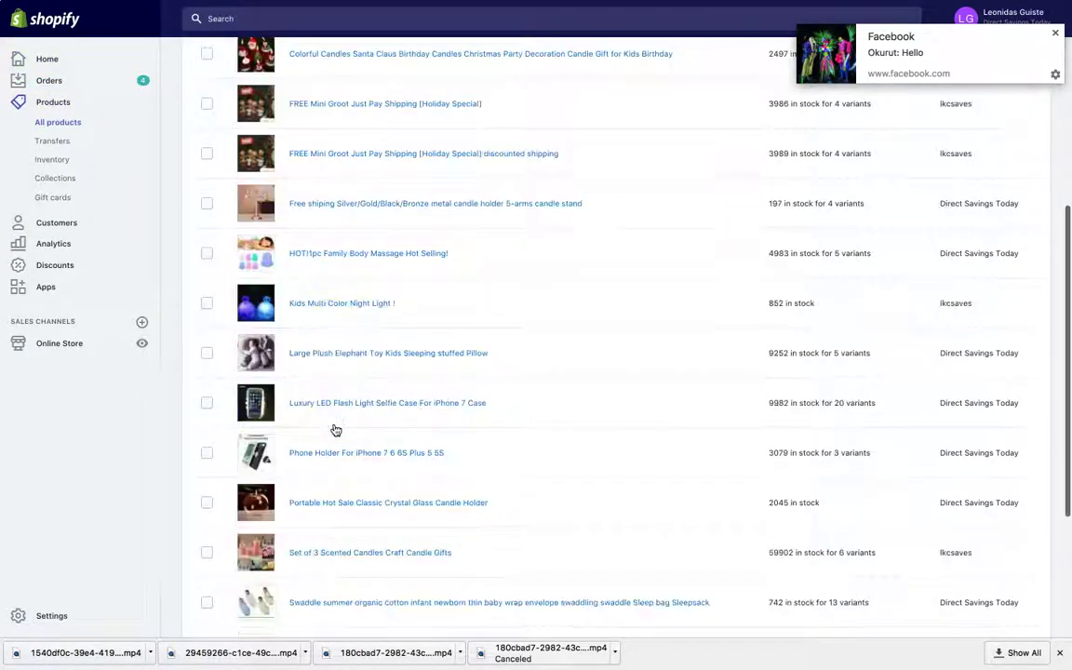
scroll(335, 428, "down", 3)
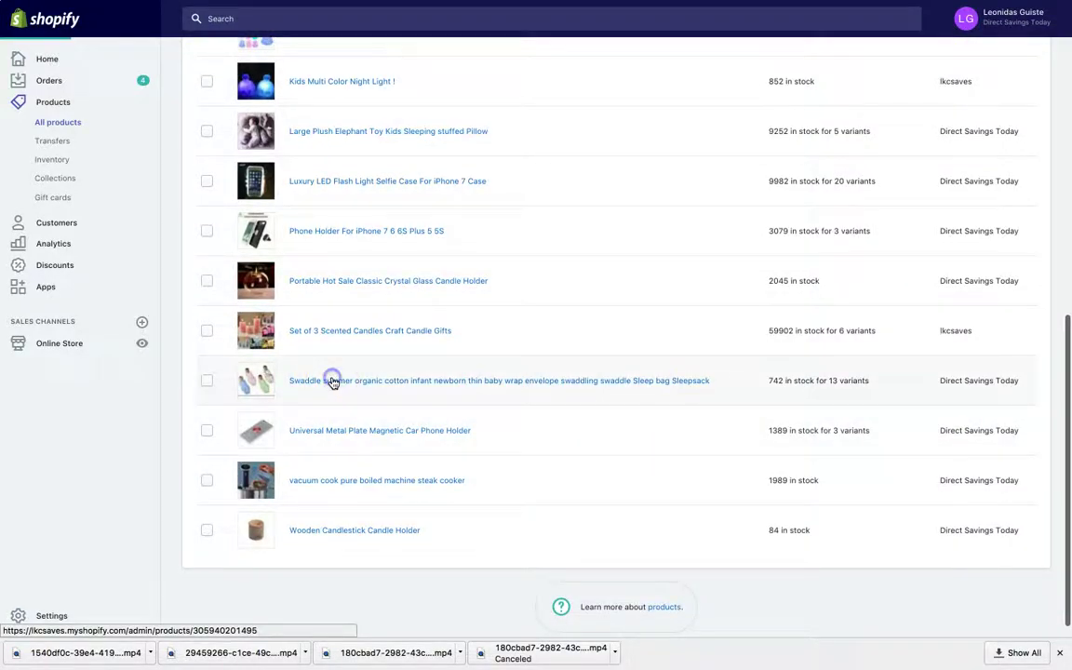
left_click(332, 382)
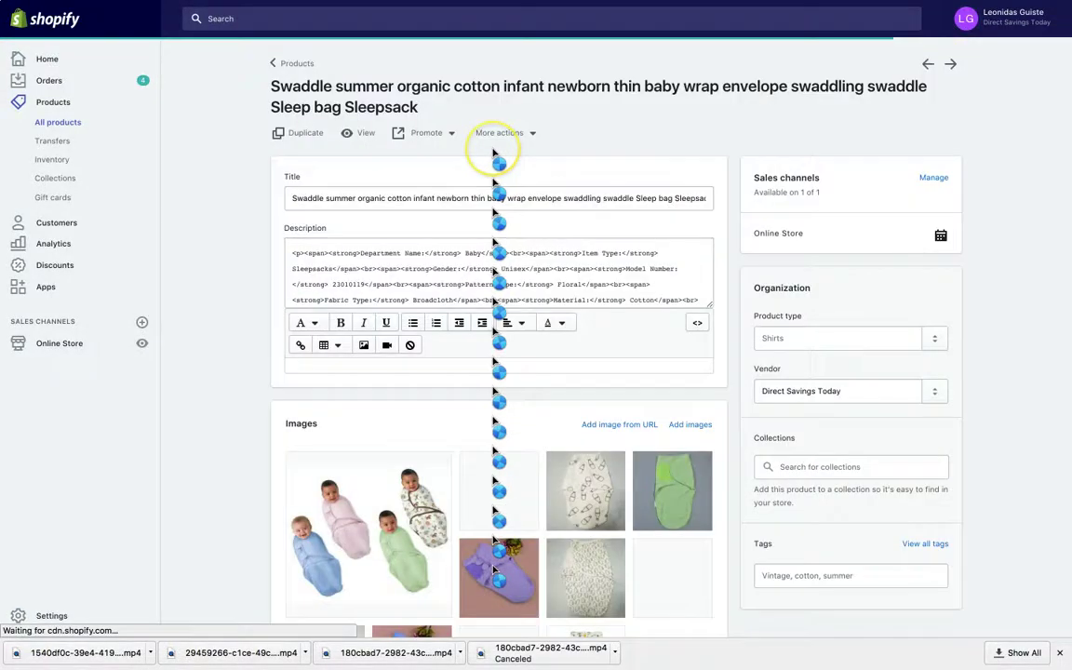
Copy the product's storefront URL ending 'swaddle-sleep-bag-sleepsack' and return to Videlligence
left_click(364, 133)
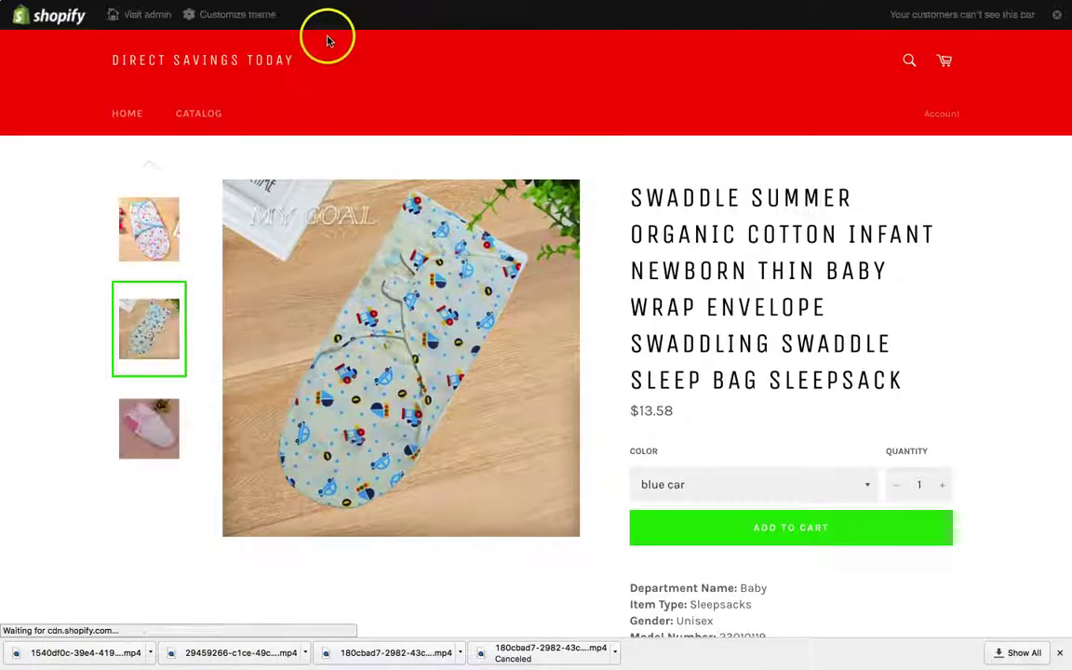
mouse_move(411, 33)
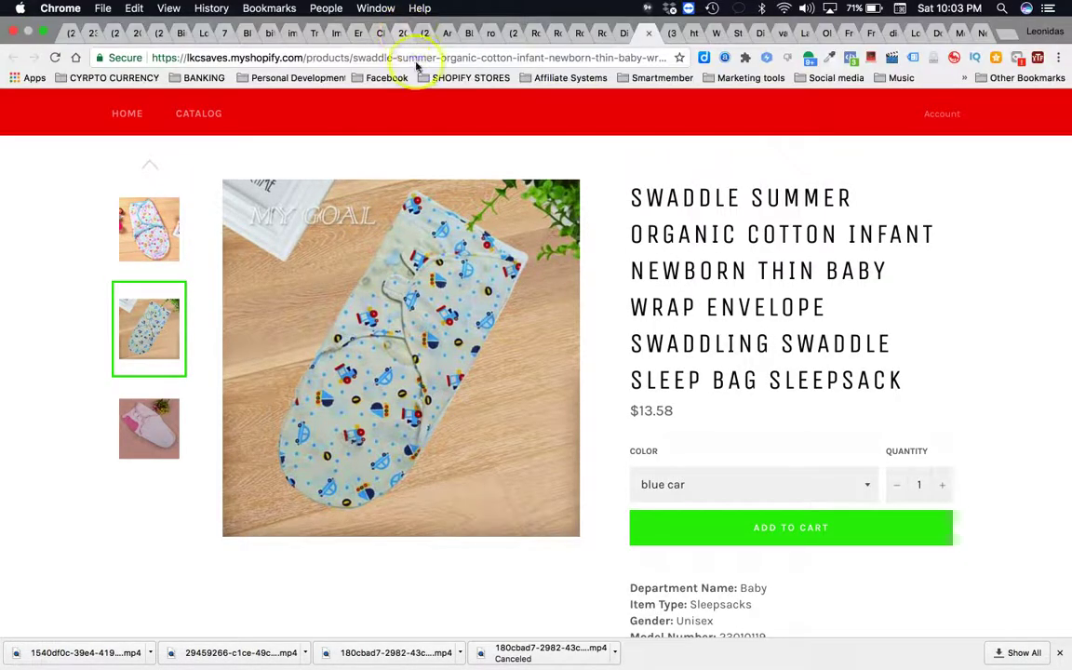
left_click(416, 58)
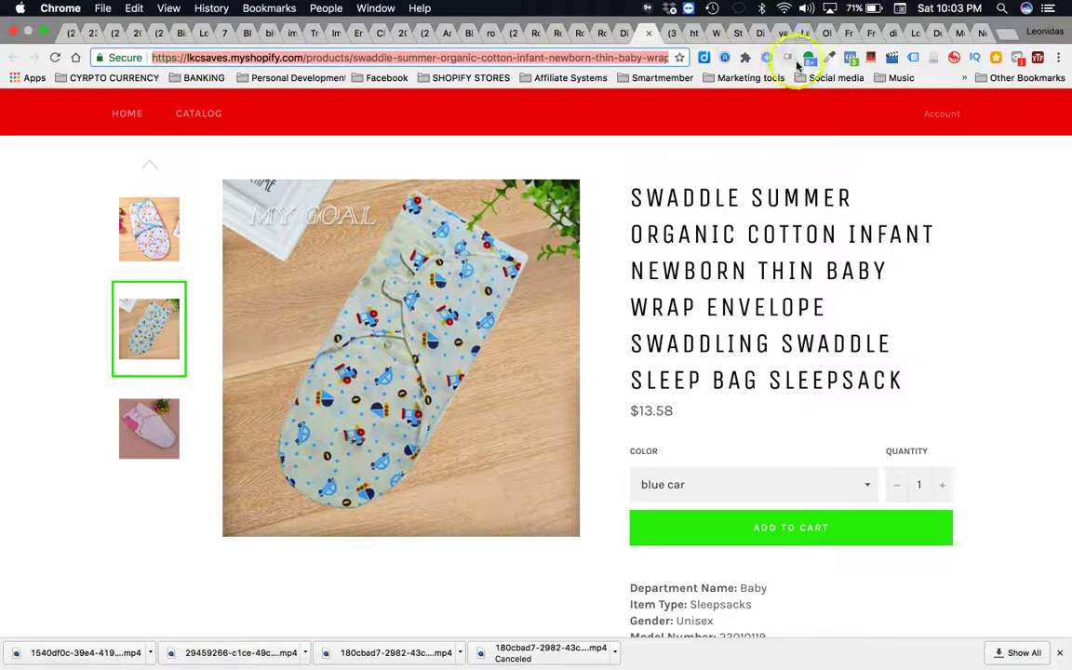
left_click(648, 33)
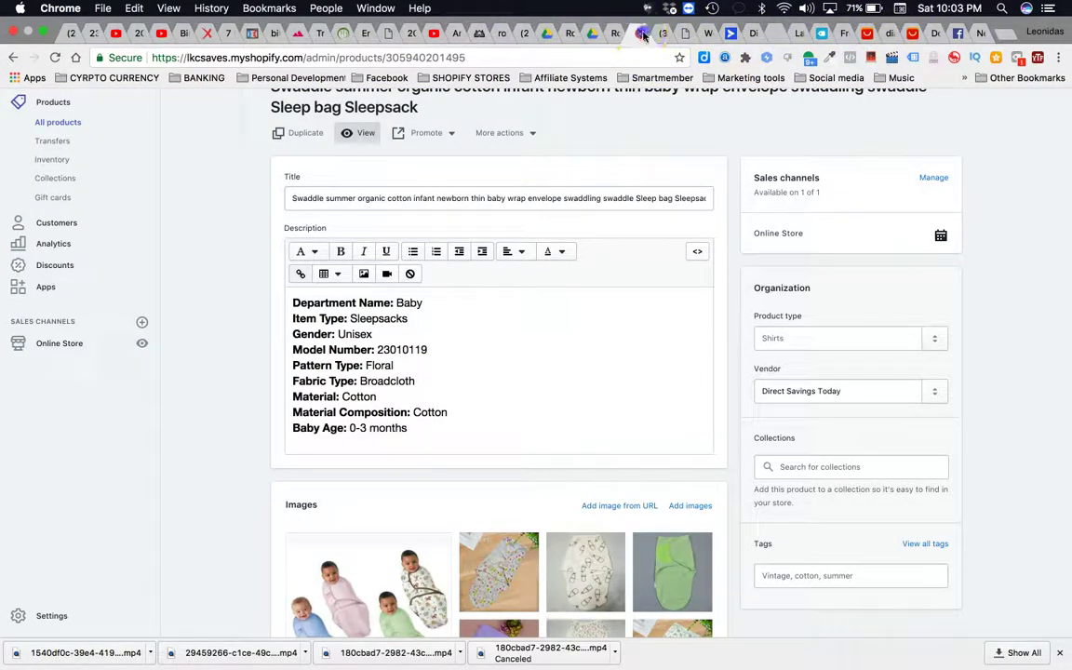
left_click(644, 35)
left_click(707, 34)
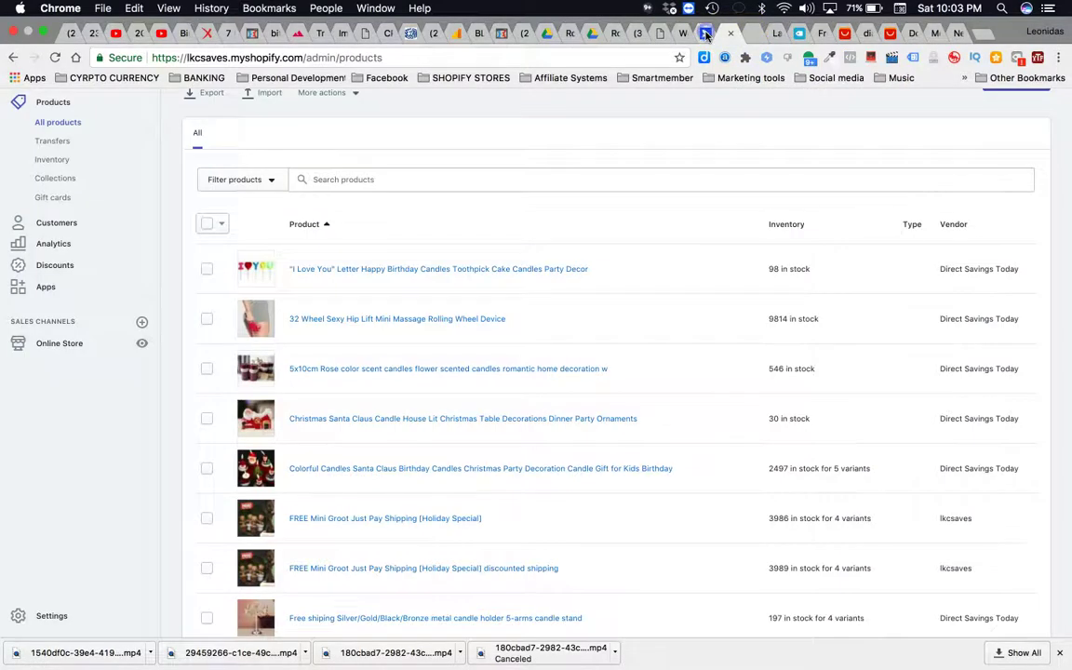
left_click(705, 34)
Paste the Swaddle product URL as the website, name the video 'Baby Sleep One piece' and create it
left_click(524, 339)
key("super+v")
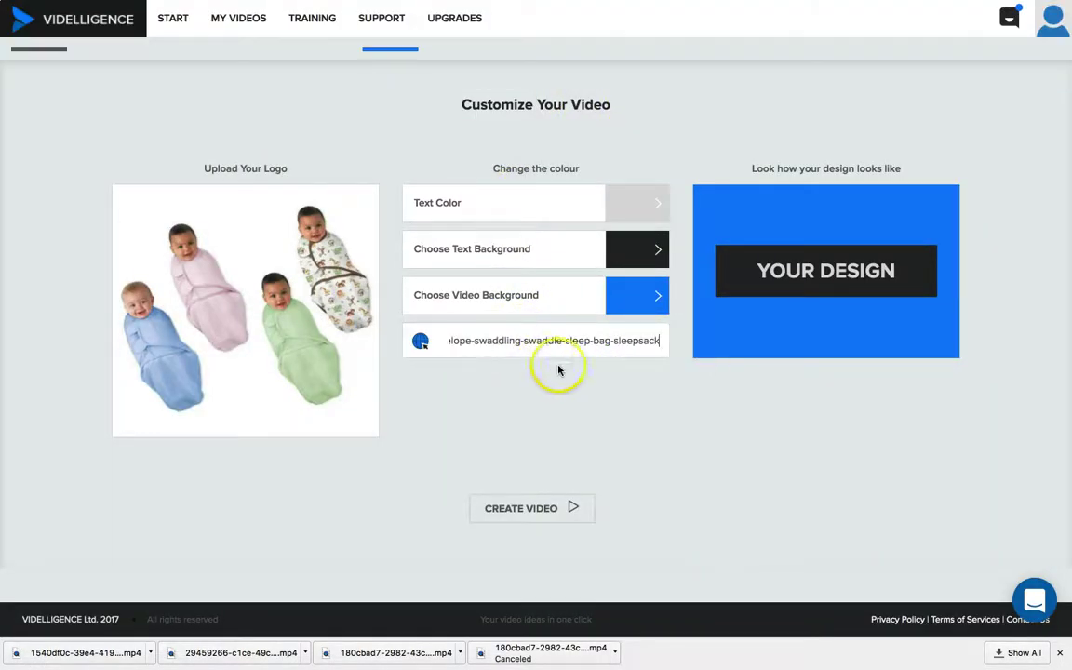
left_click(546, 510)
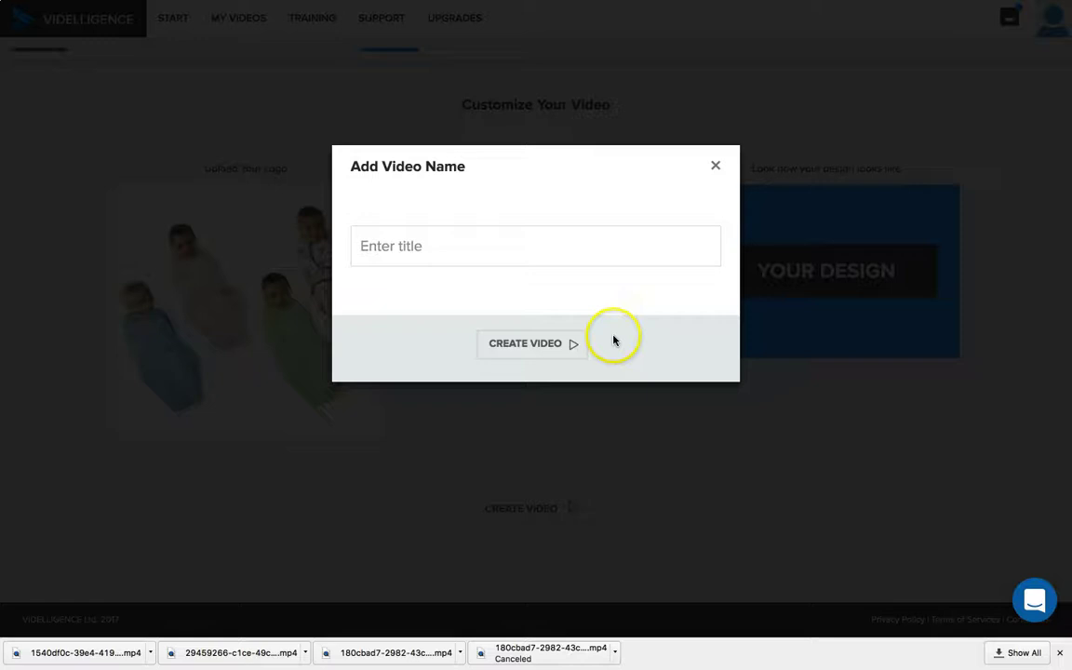
left_click(517, 252)
type("Baby Sleep One piece")
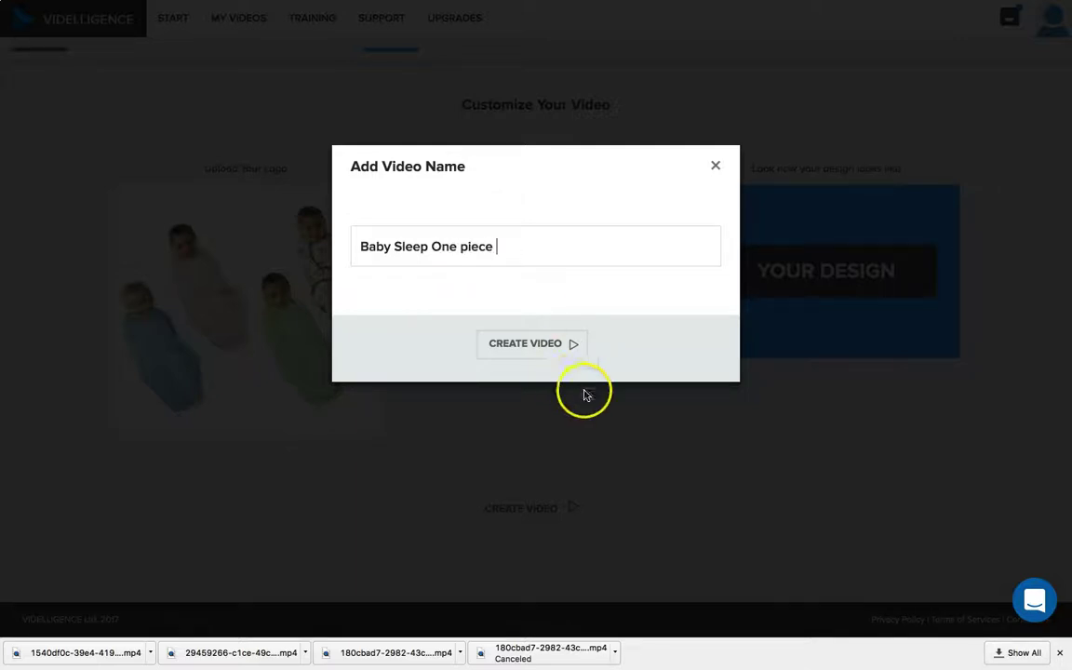
left_click(527, 345)
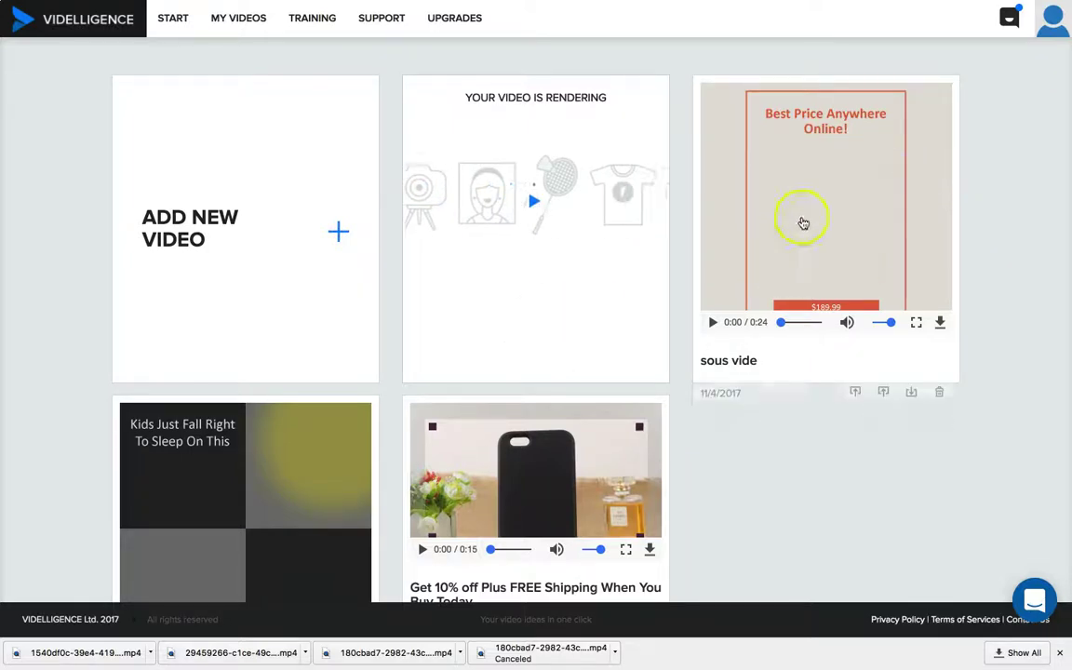
mouse_move(805, 332)
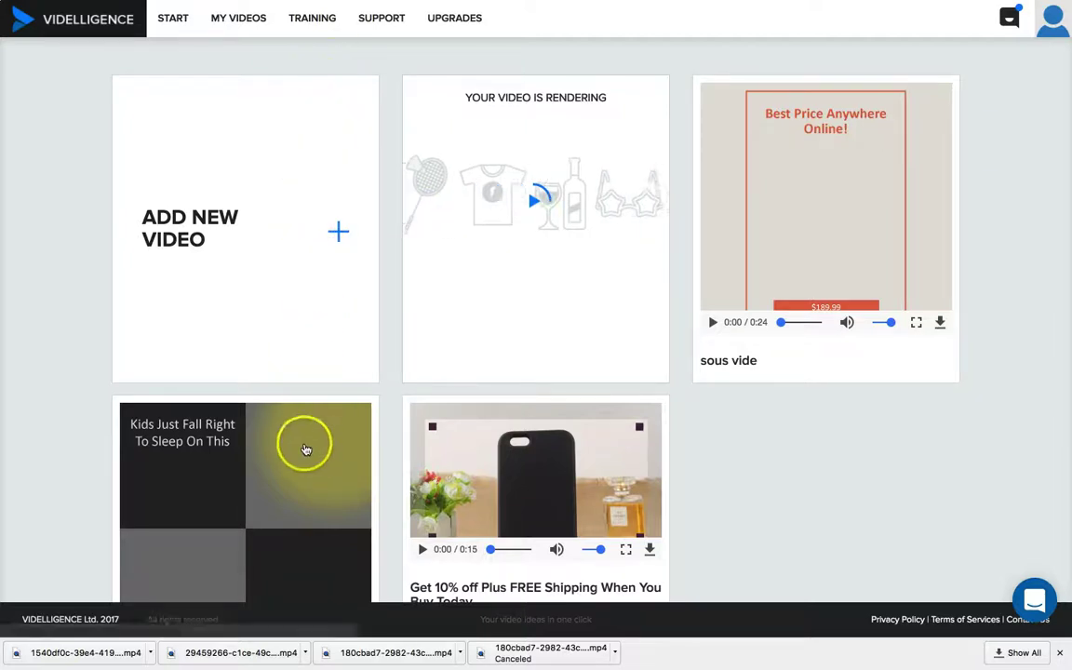
scroll(302, 466, "down", 3)
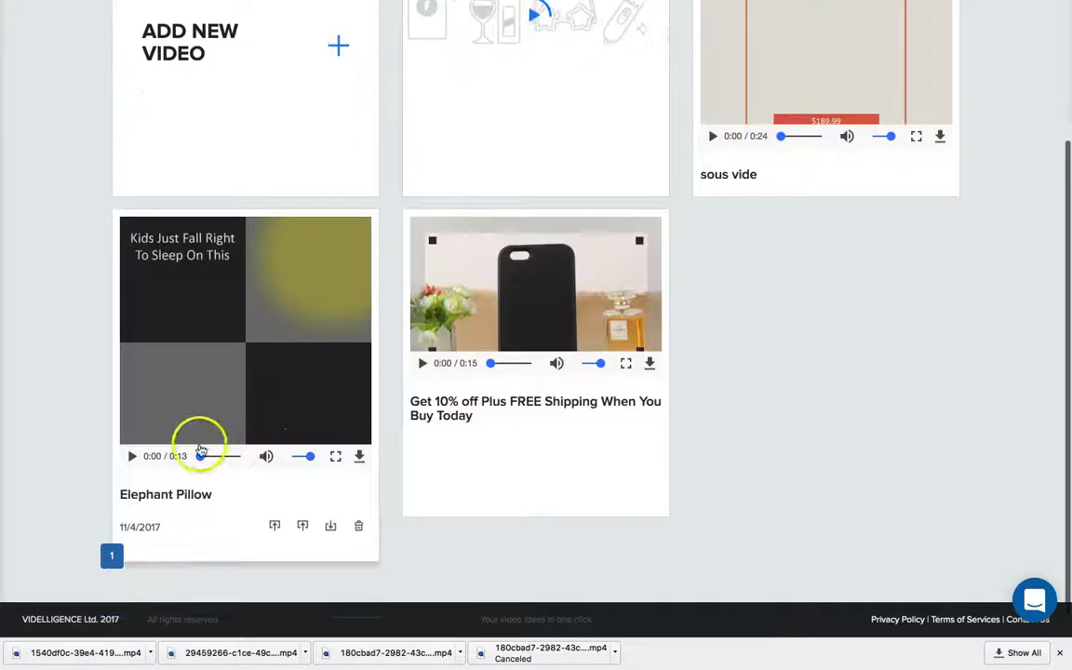
Play the Elephant Pillow video full screen through its store-link ending, then exit full screen
left_click(337, 457)
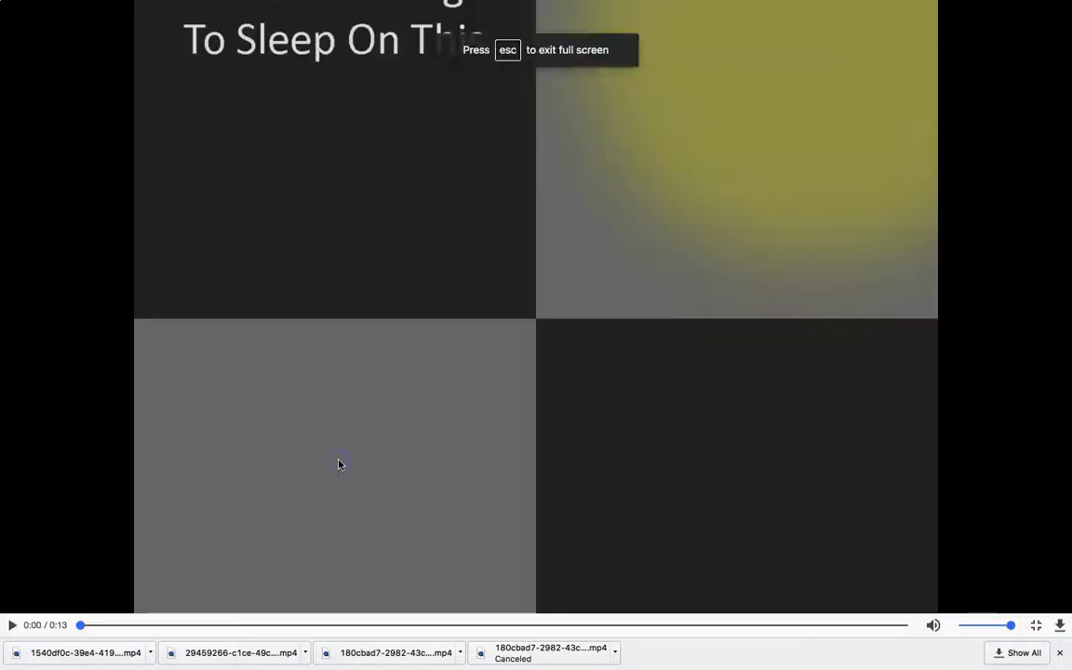
left_click(8, 626)
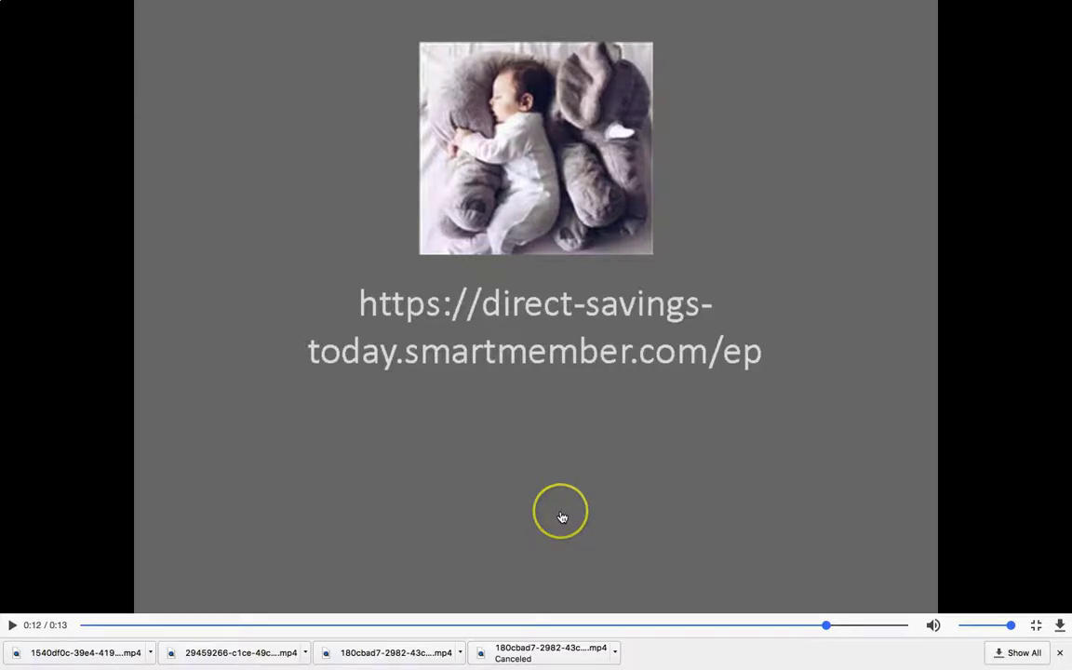
key("Escape")
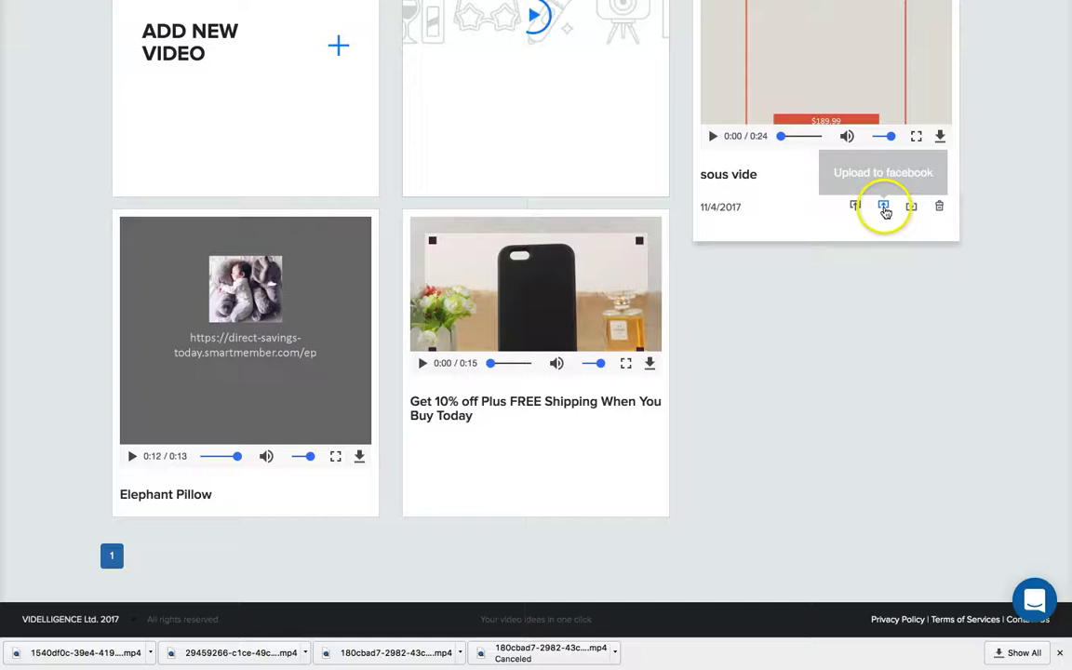
scroll(885, 210, "up", 3)
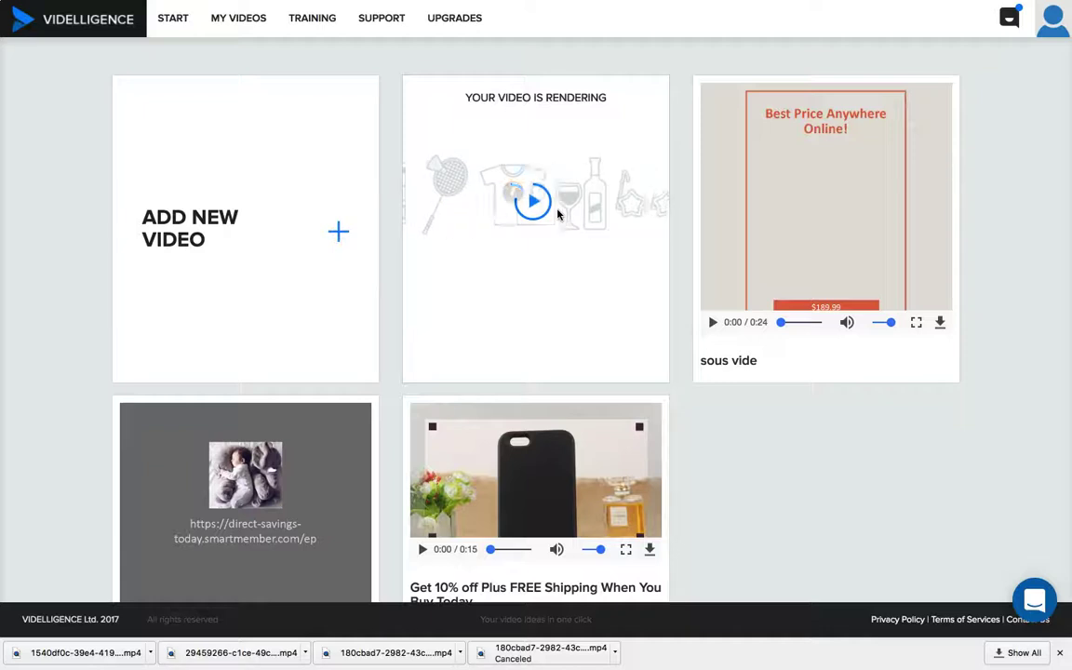
left_click(543, 212)
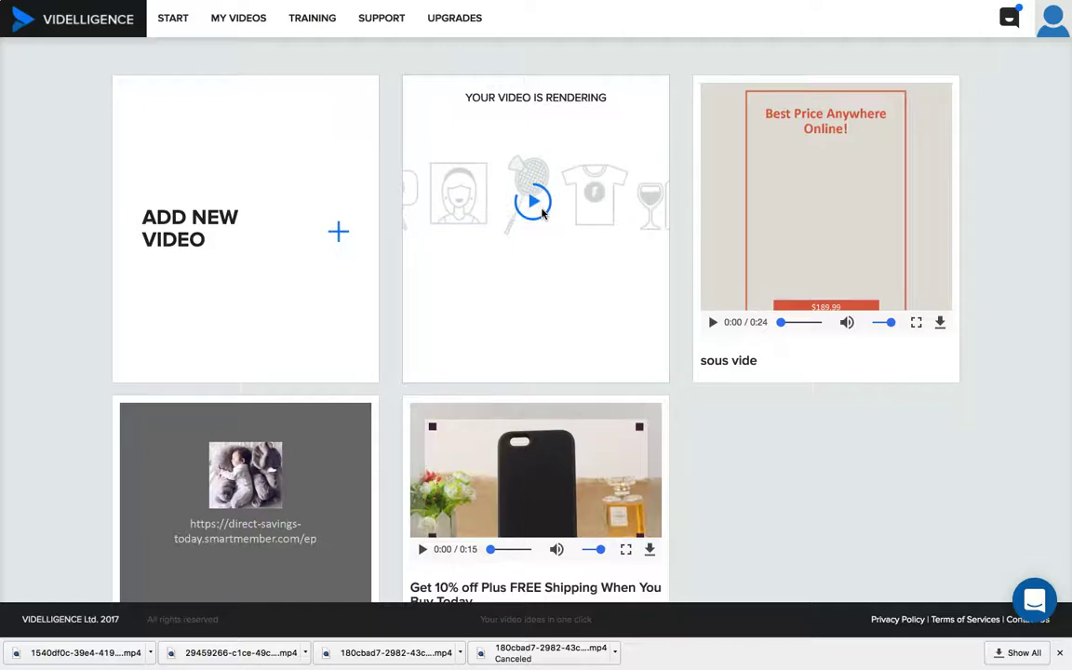
left_click(498, 148)
left_click(532, 247)
left_click(565, 172)
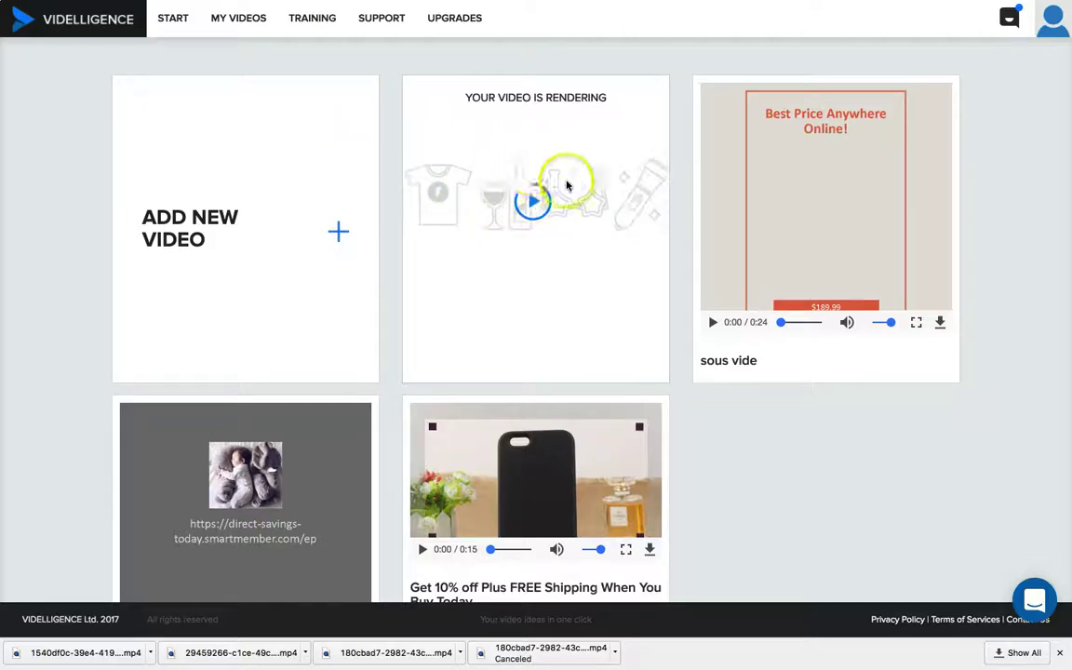
left_click(495, 182)
left_click(498, 225)
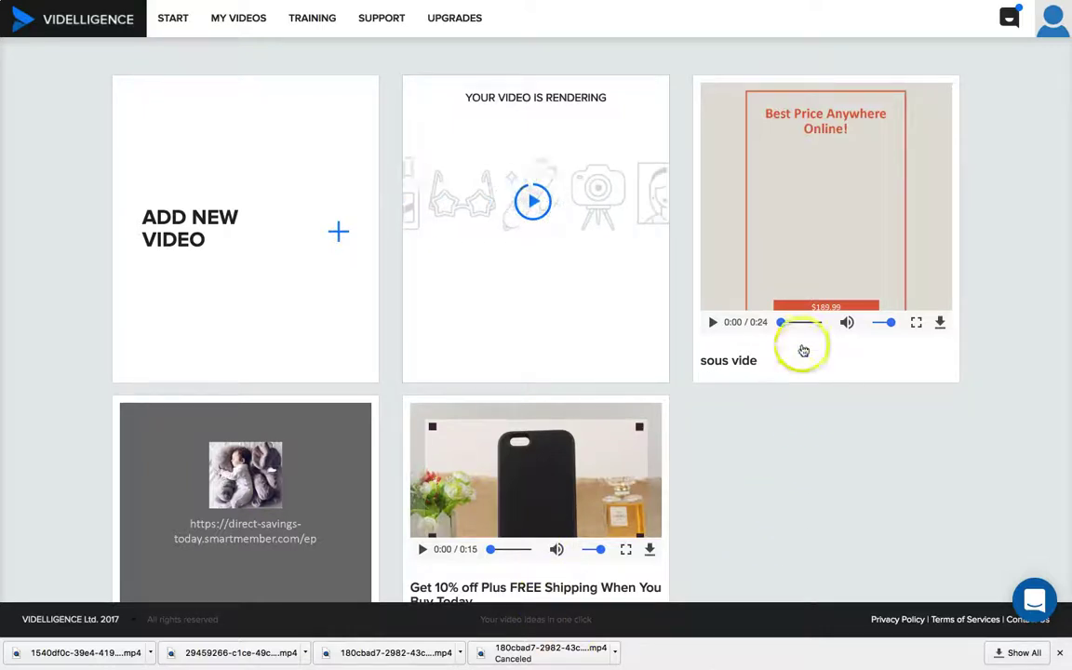
mouse_move(761, 321)
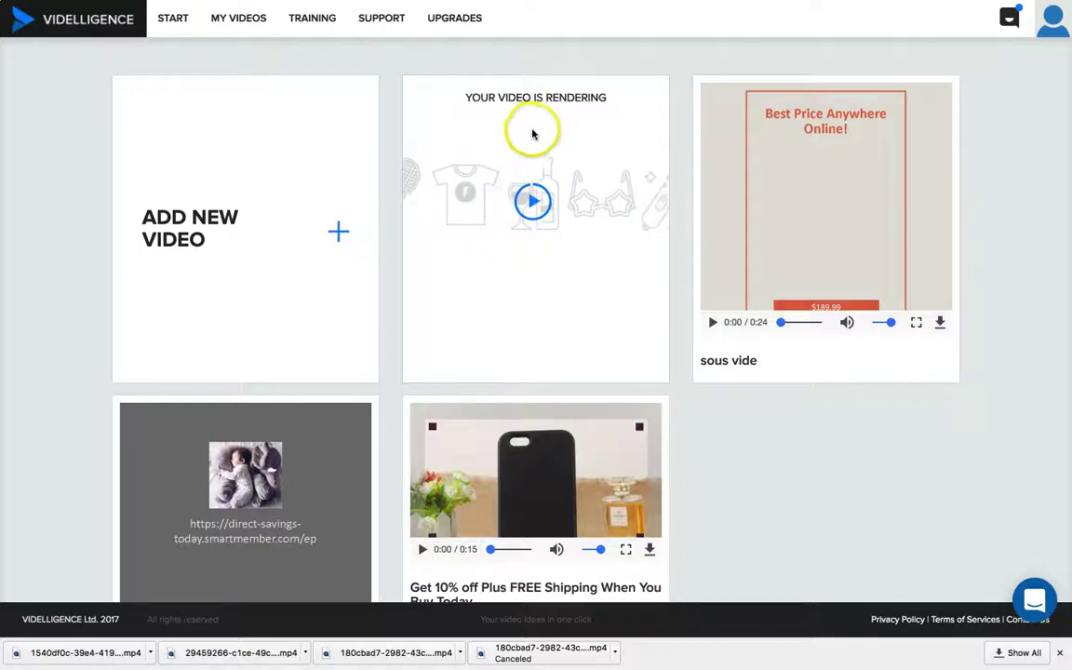
scroll(510, 298, "down", 2)
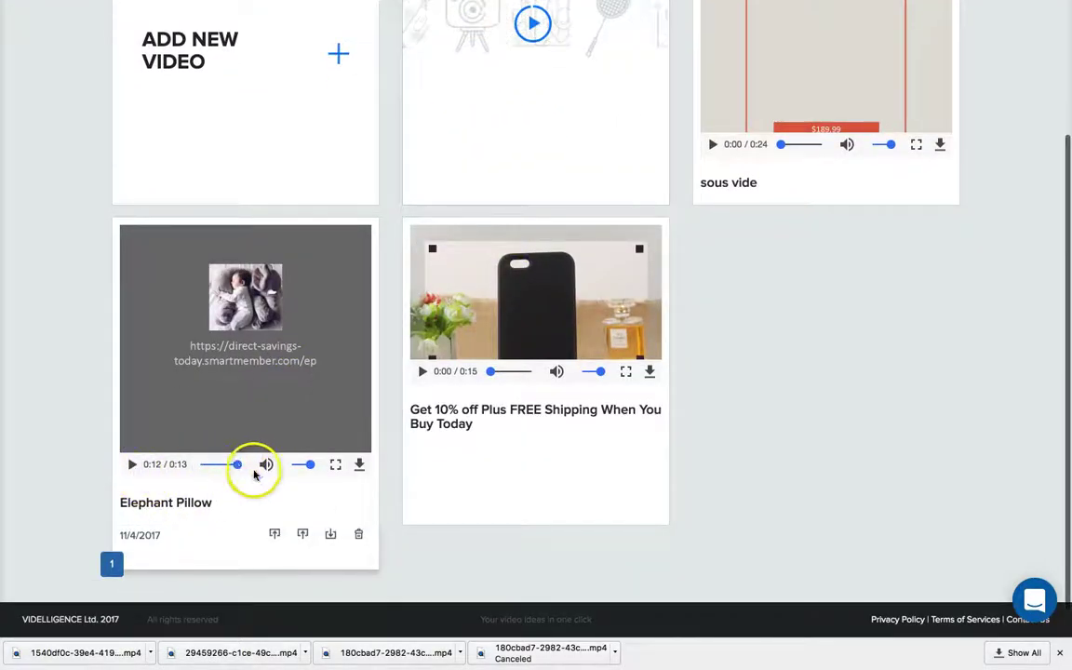
scroll(394, 443, "up", 2)
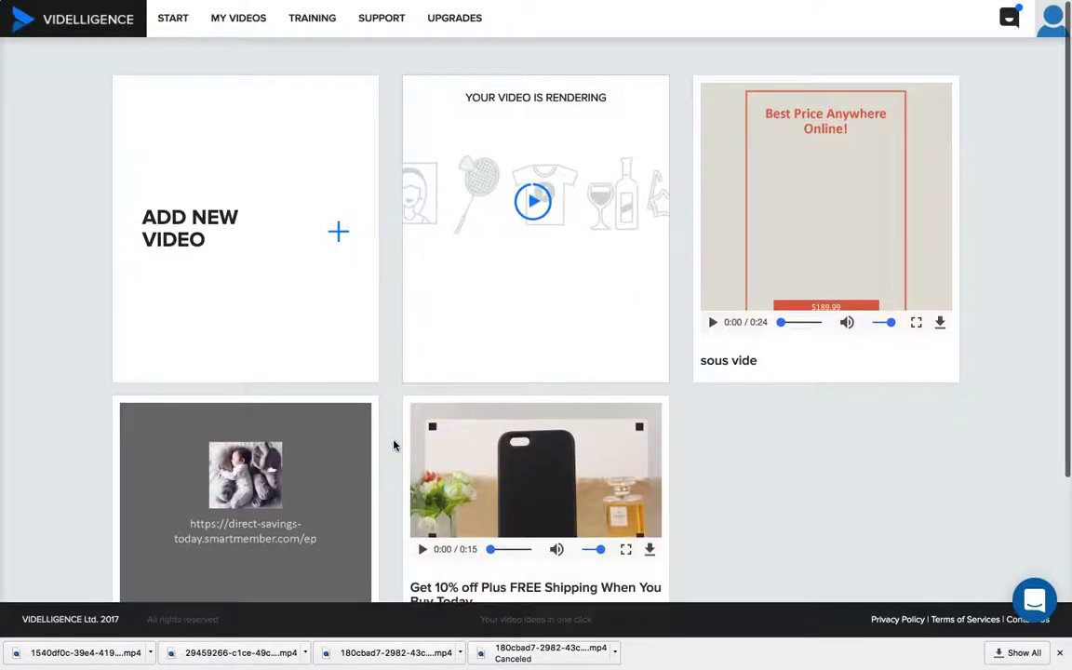